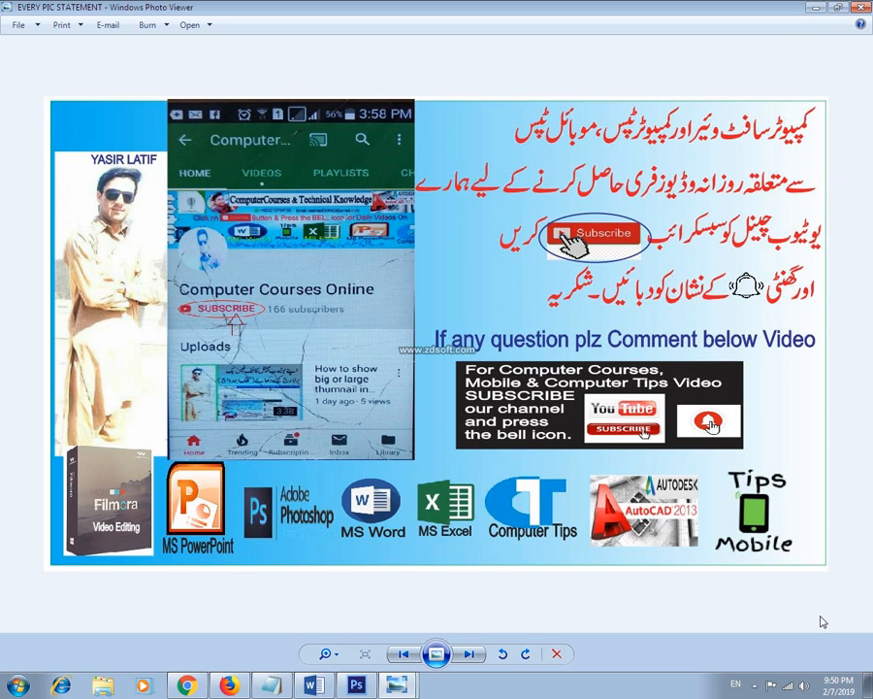
pyautogui.scroll(2, 510, 500)
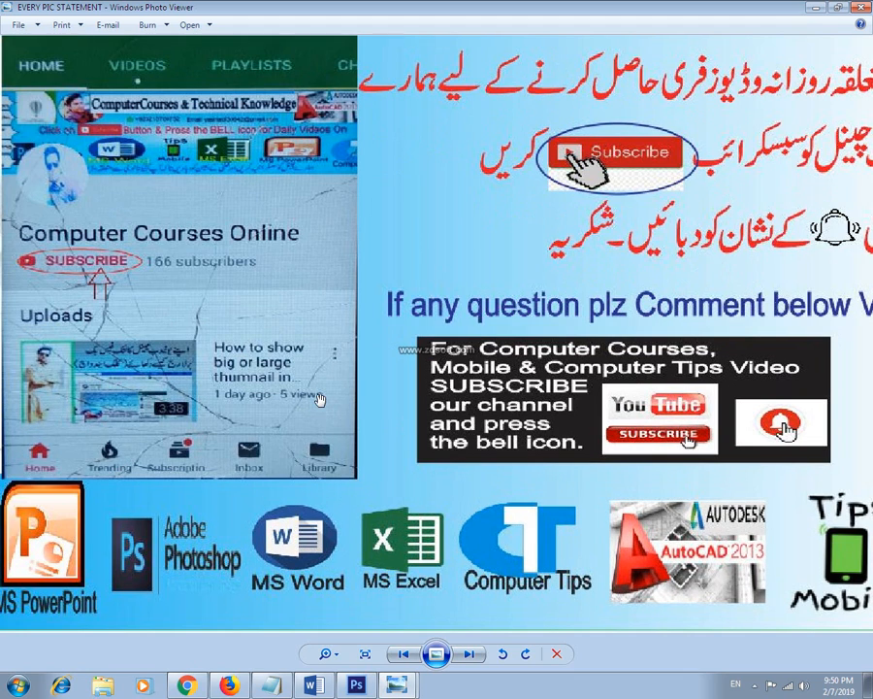
pyautogui.scroll(-4, 254, 287)
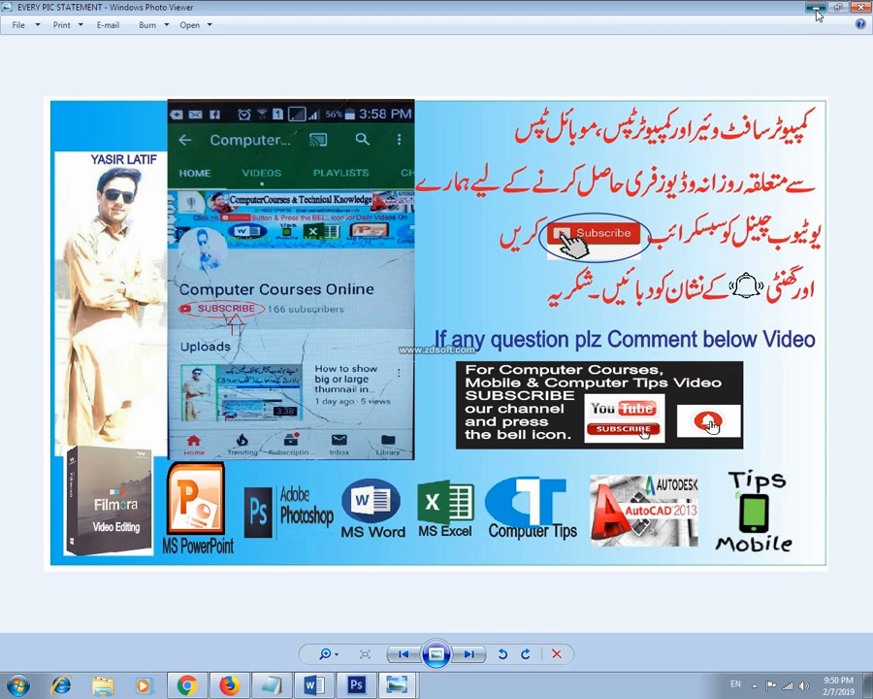
pyautogui.press('Right')
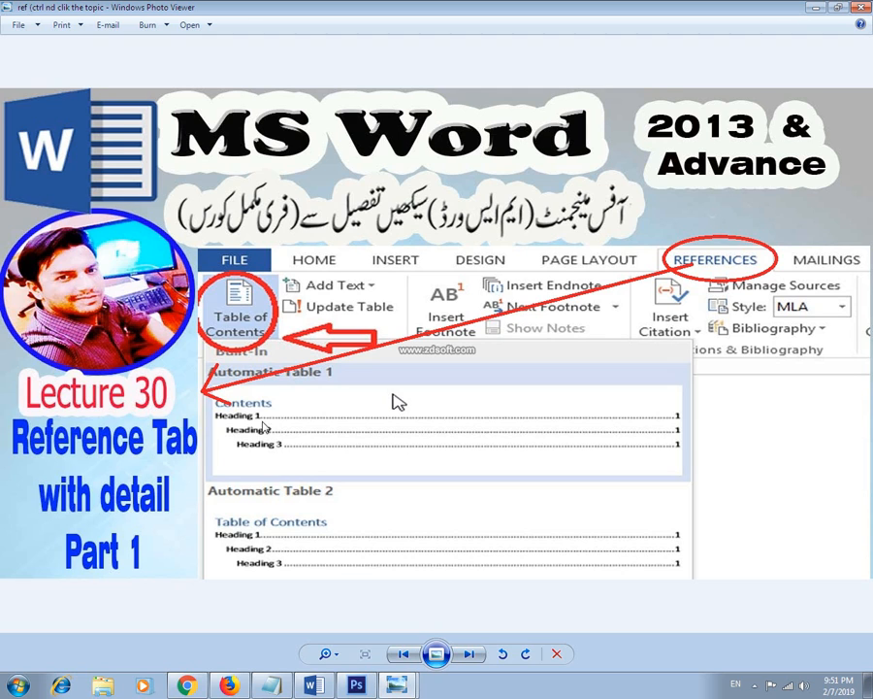
pyautogui.click(818, 10)
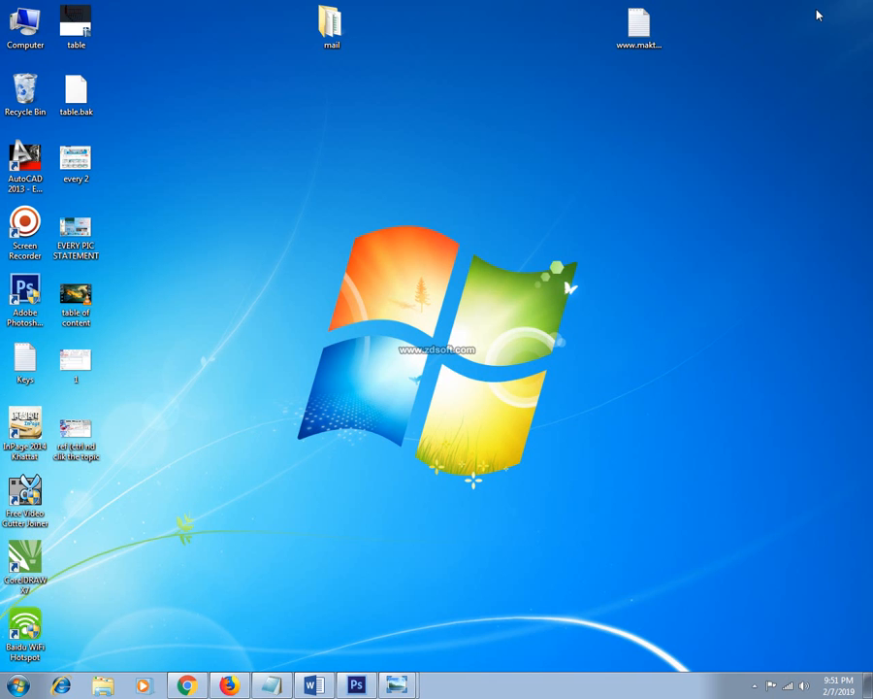
pyautogui.rightClick(363, 247)
pyautogui.click(398, 281)
pyautogui.rightClick(397, 278)
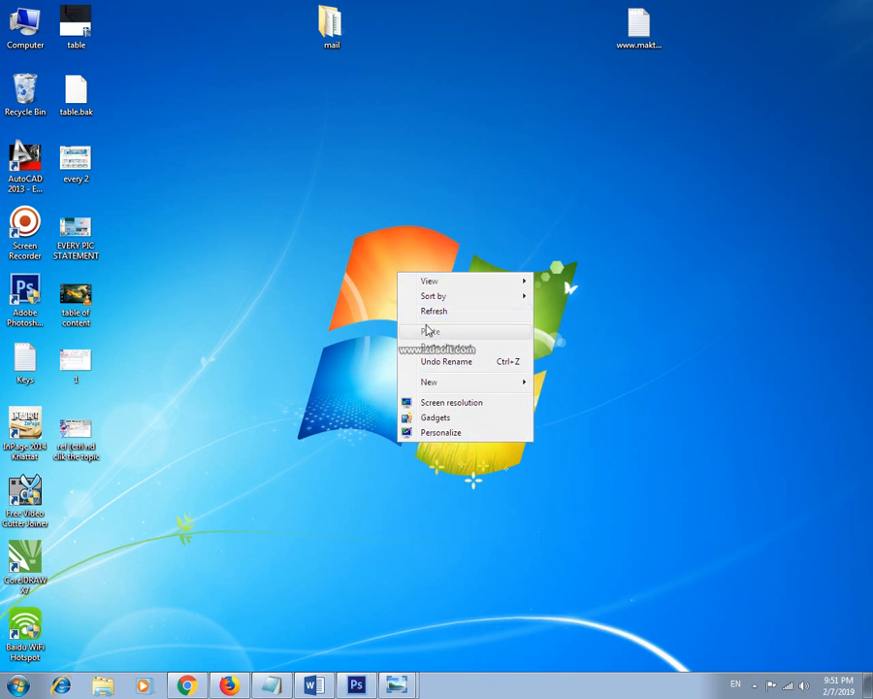
pyautogui.click(433, 307)
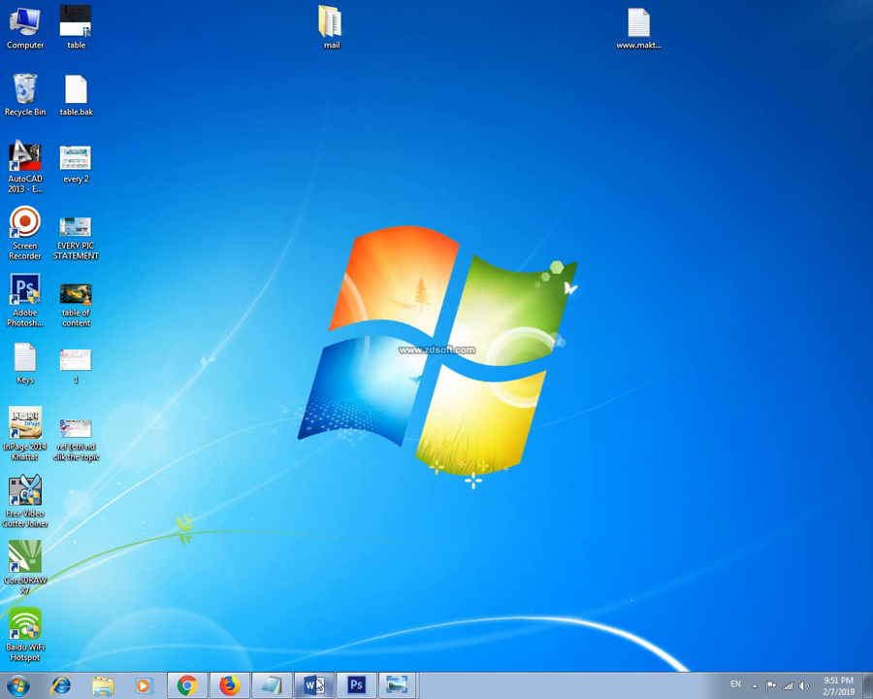
# Switch to the blank document in Word and display the reference tools
pyautogui.click(314, 684)
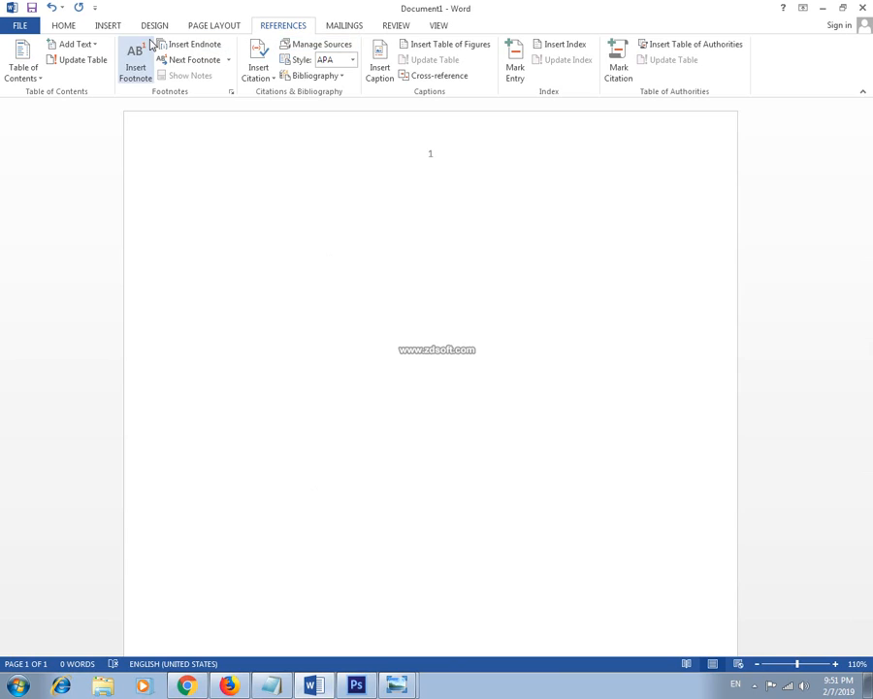
pyautogui.click(109, 25)
pyautogui.click(299, 27)
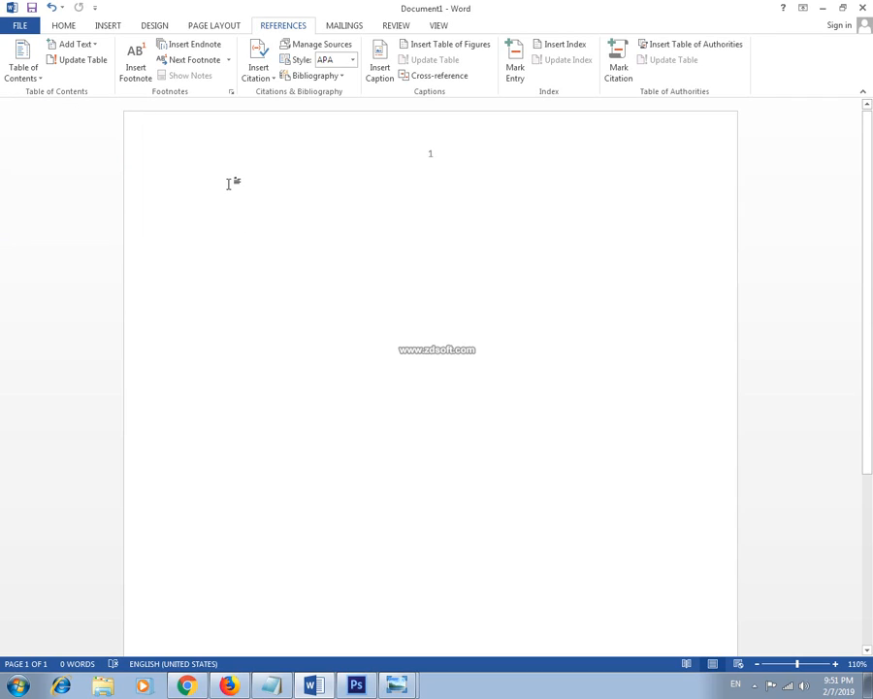
# Insert a page break on the blank first page and enter the text "computer" on page 2
pyautogui.hotkey('ctrl', 'Return')
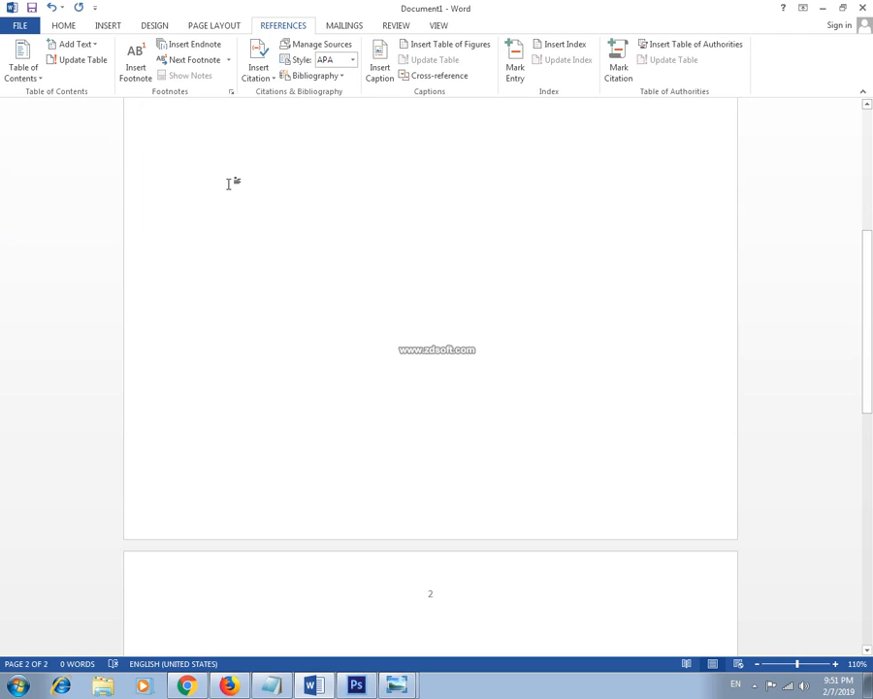
pyautogui.scroll(-2, 281, 291)
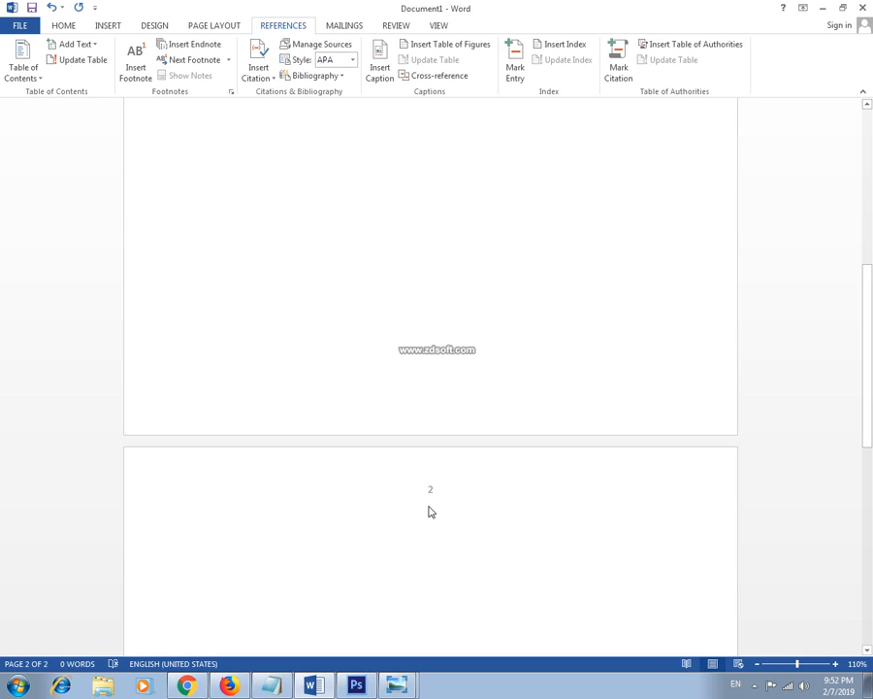
pyautogui.write('compute')
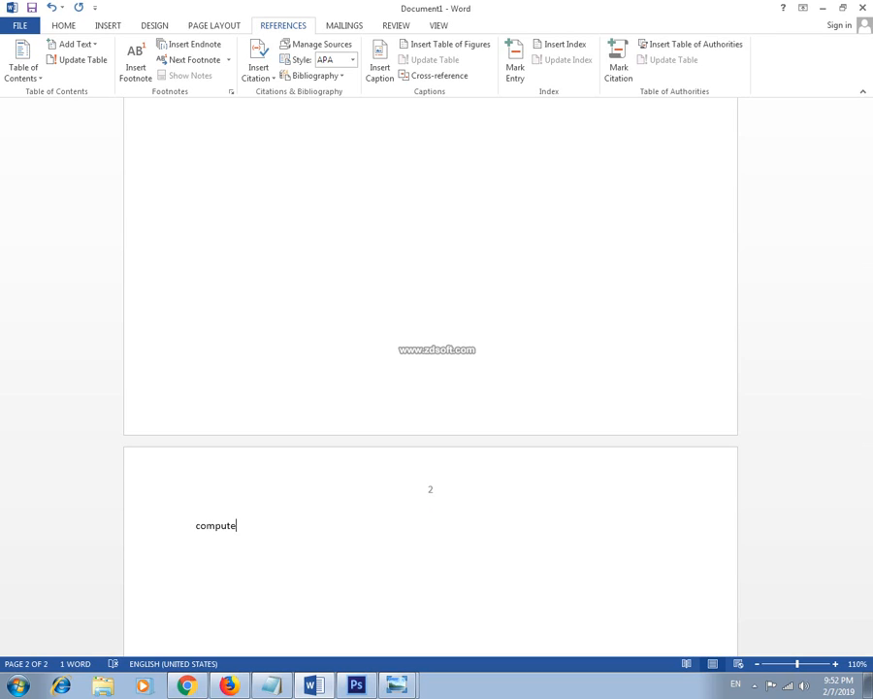
pyautogui.press('BackSpace')
pyautogui.press('BackSpace')
pyautogui.write('ter')
# Apply the Heading 1 style to the word "computer" on page 2
pyautogui.moveTo(250, 543); pyautogui.dragTo(191, 528)
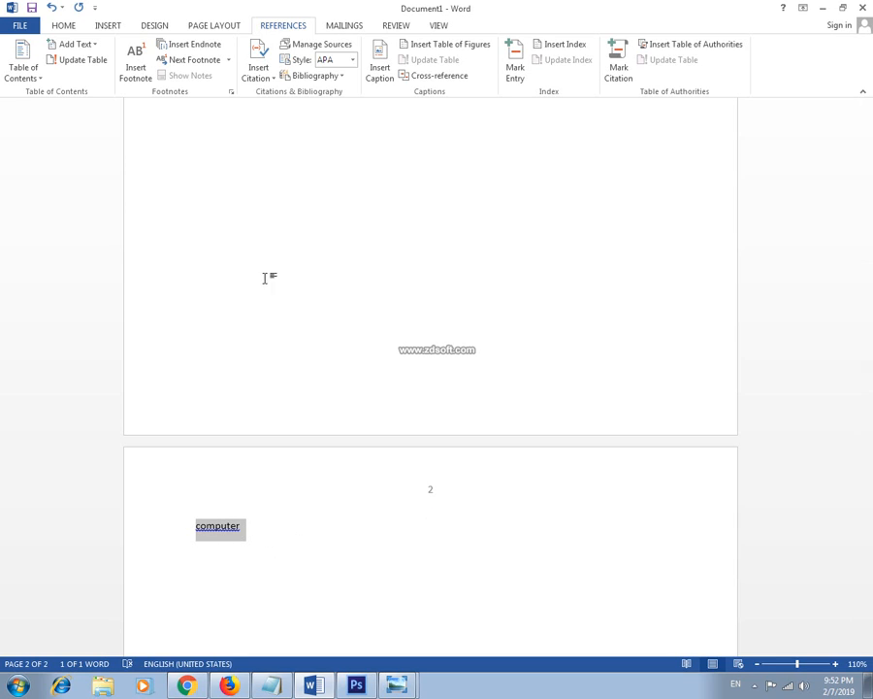
pyautogui.click(66, 27)
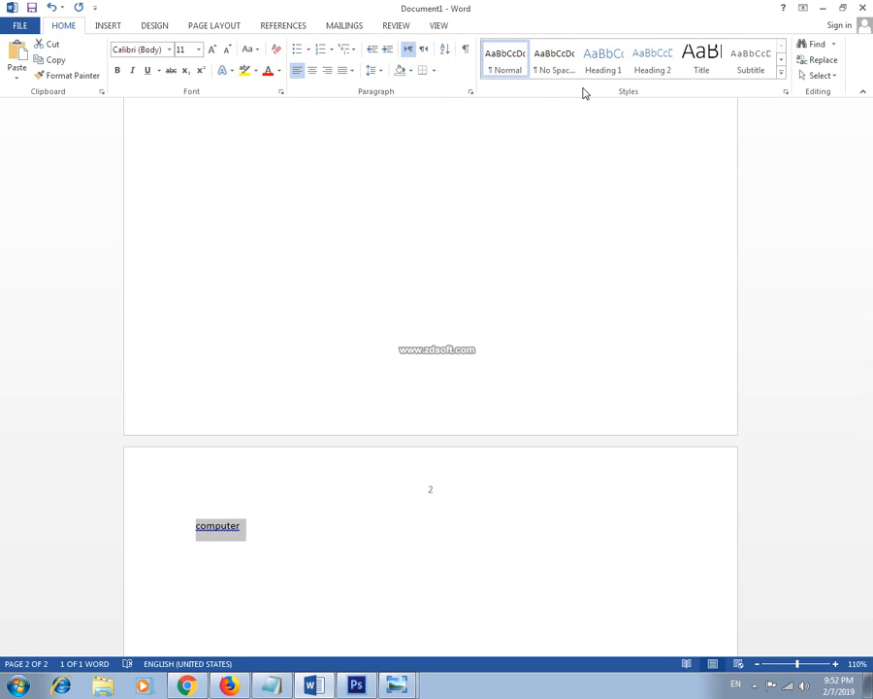
pyautogui.click(653, 64)
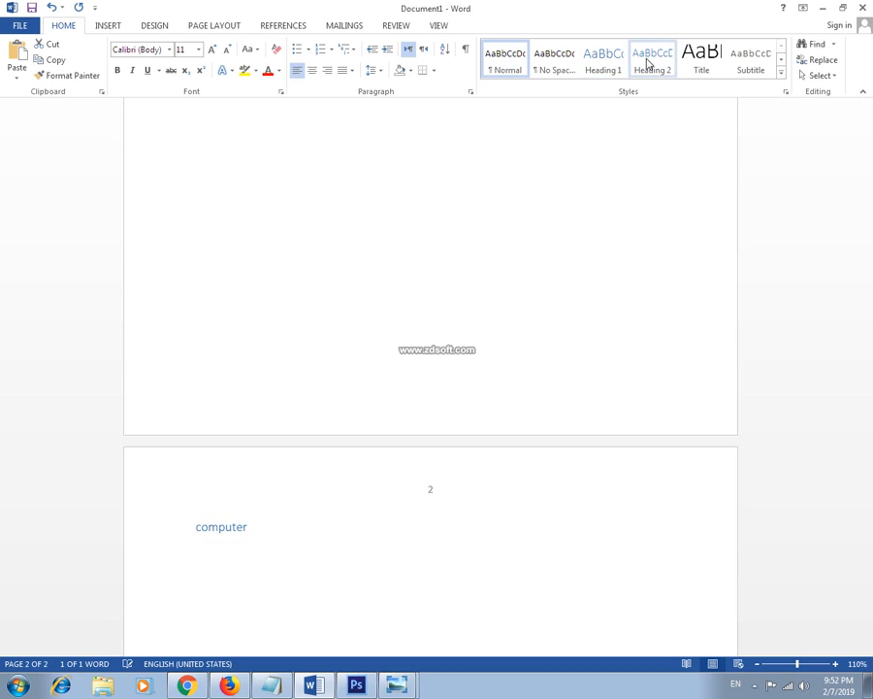
pyautogui.click(618, 62)
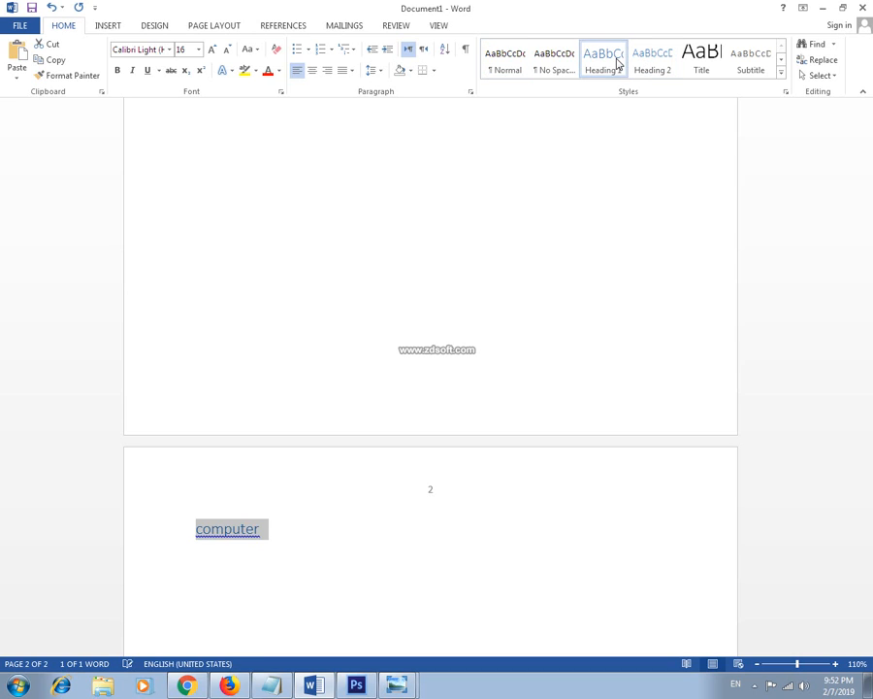
# Insert two paragraphs of sample text below the Computer heading with =rand(2)
pyautogui.click(269, 531)
pyautogui.press('Return')
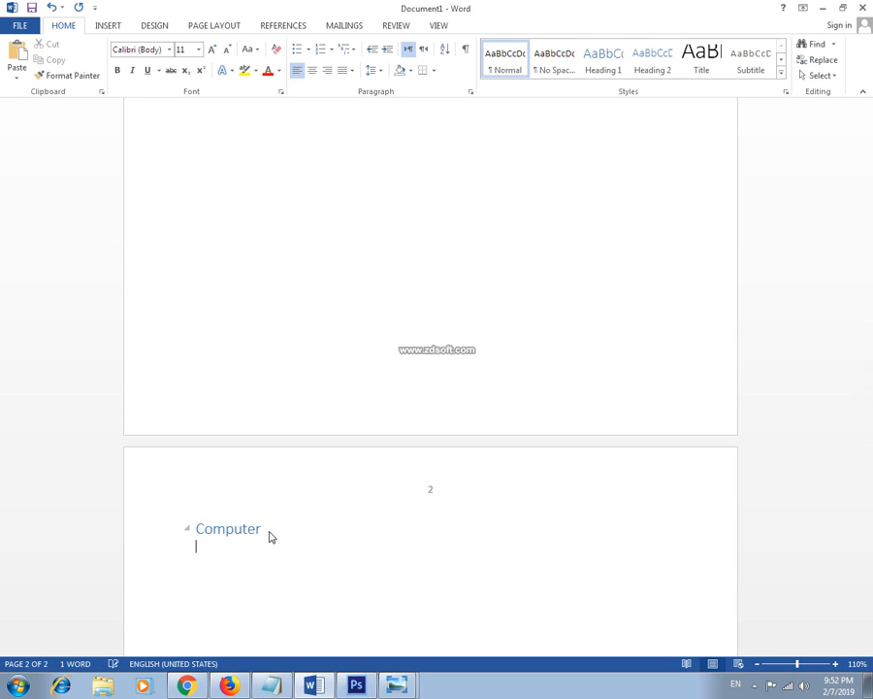
pyautogui.write('=rand(2)')
pyautogui.press('Return')
# Insert a page break after the Computer text and enter "Projector" on page 3
pyautogui.scroll(-2, 292, 558)
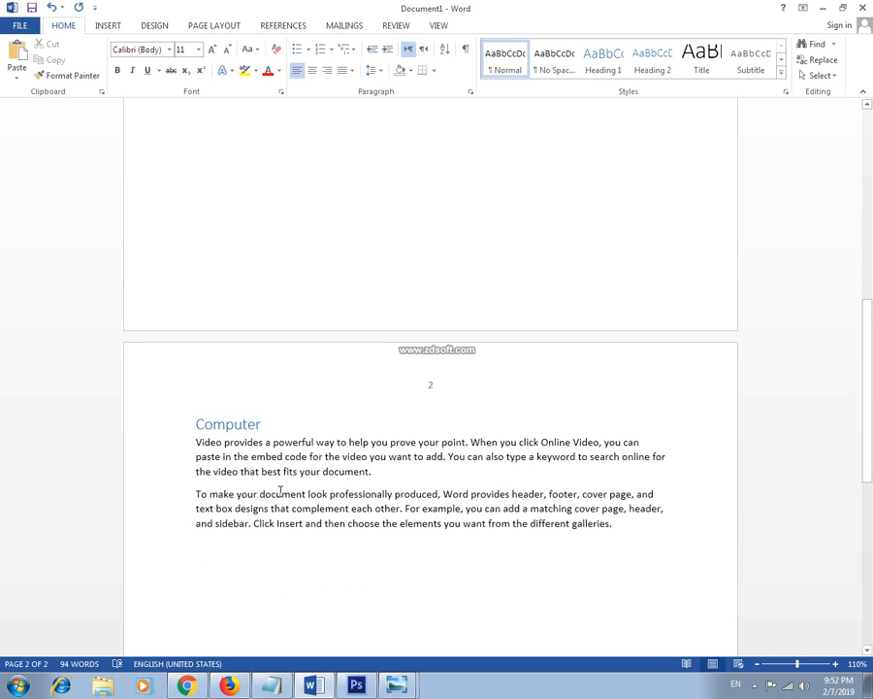
pyautogui.scroll(-2, 277, 480)
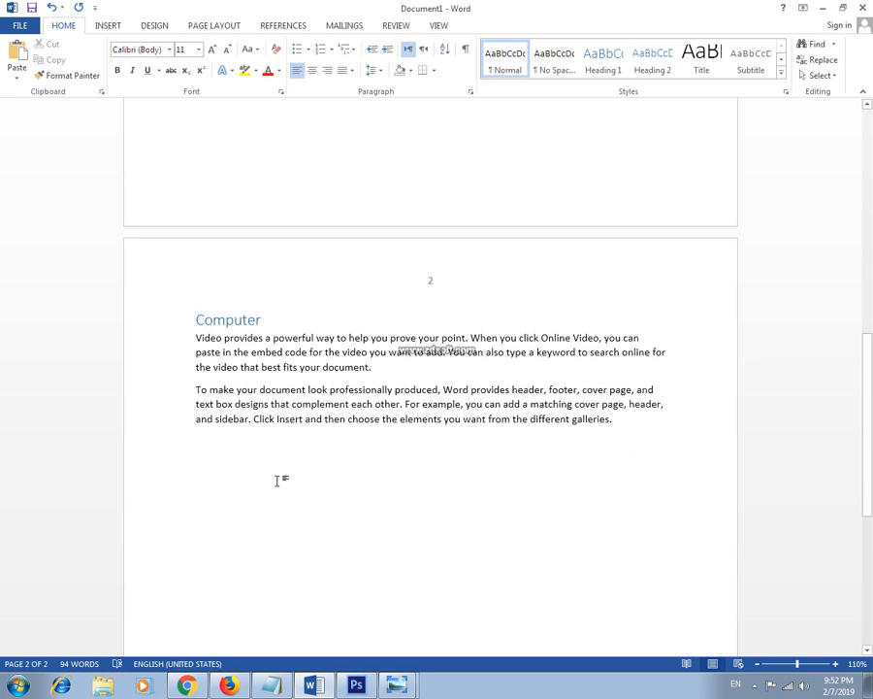
pyautogui.scroll(-1, 278, 481)
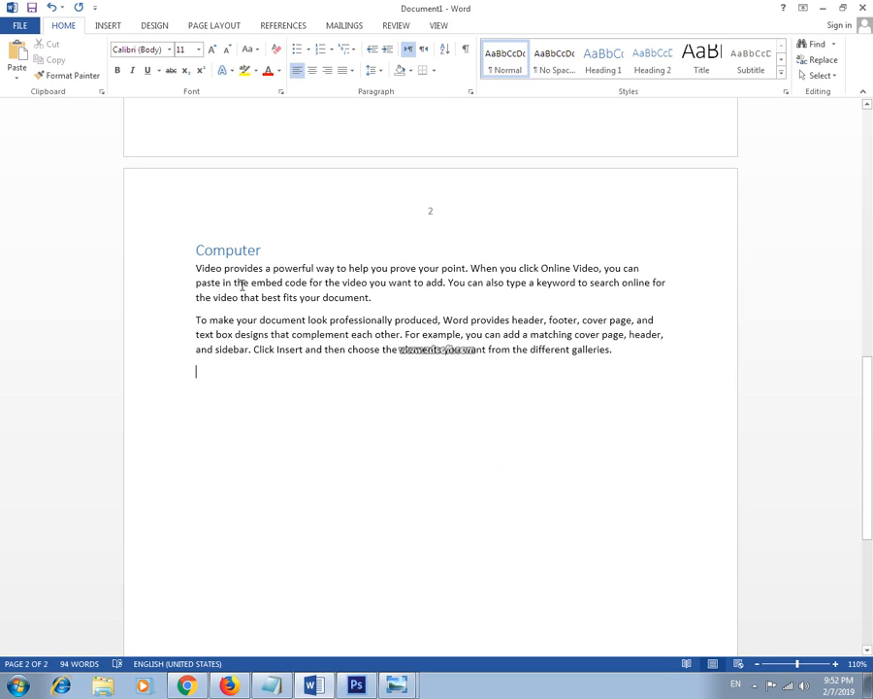
pyautogui.hotkey('ctrl', 'Return')
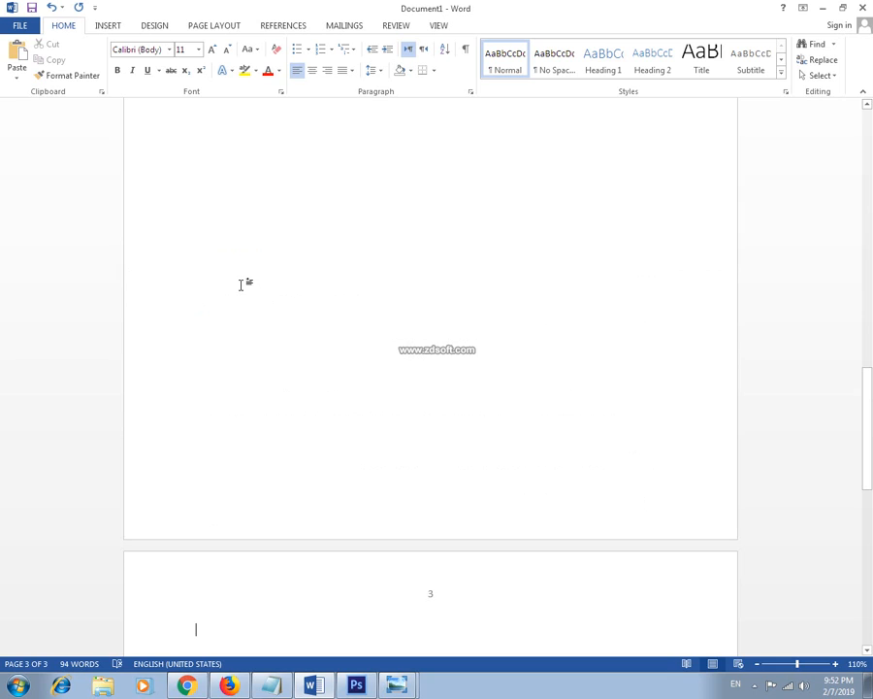
pyautogui.rightClick(241, 285)
pyautogui.click(194, 582)
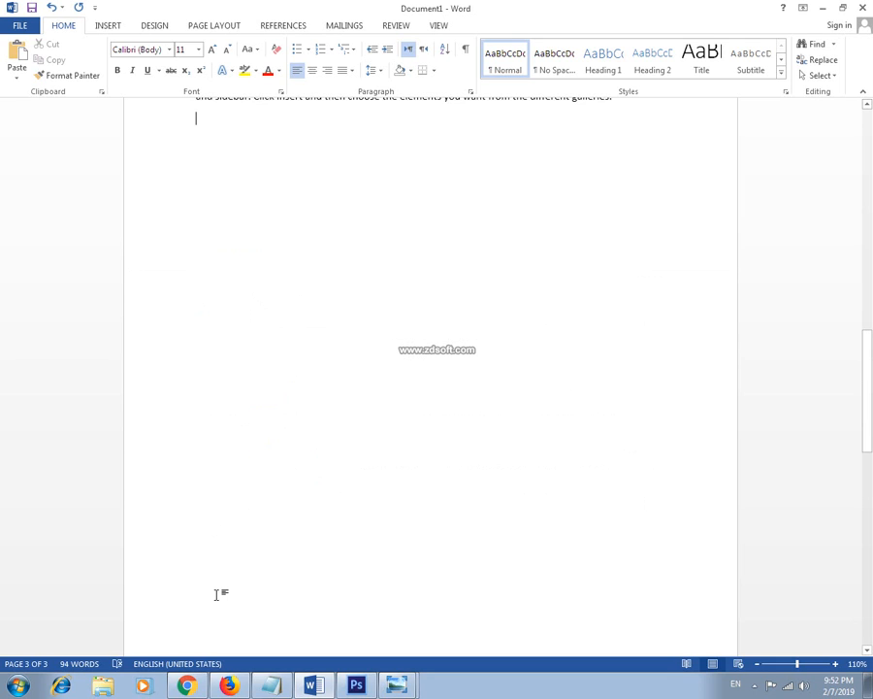
pyautogui.scroll(3, 205, 449)
pyautogui.scroll(-12, 236, 474)
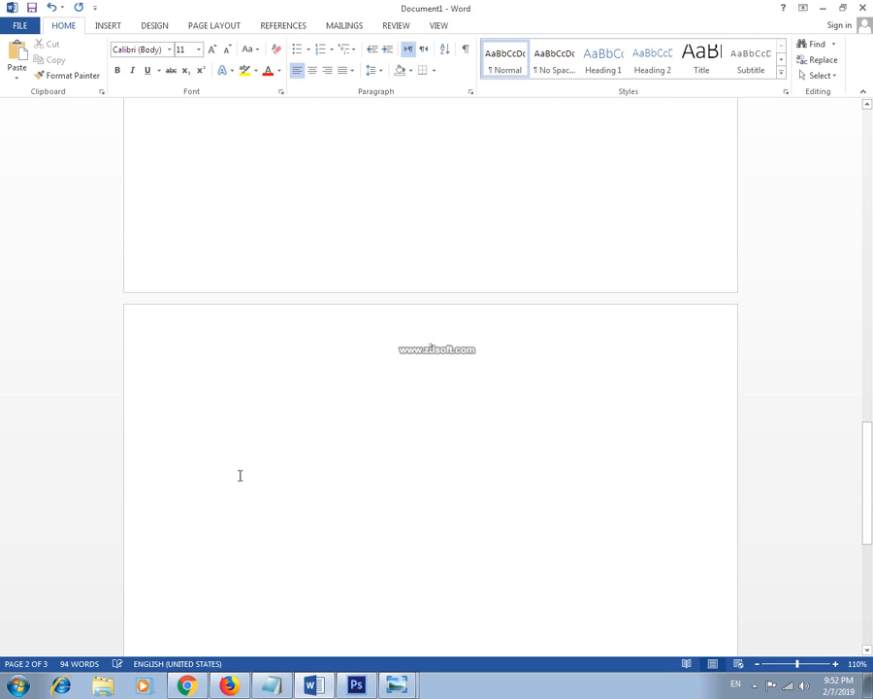
pyautogui.click(233, 389)
pyautogui.write('c')
pyautogui.press('BackSpace')
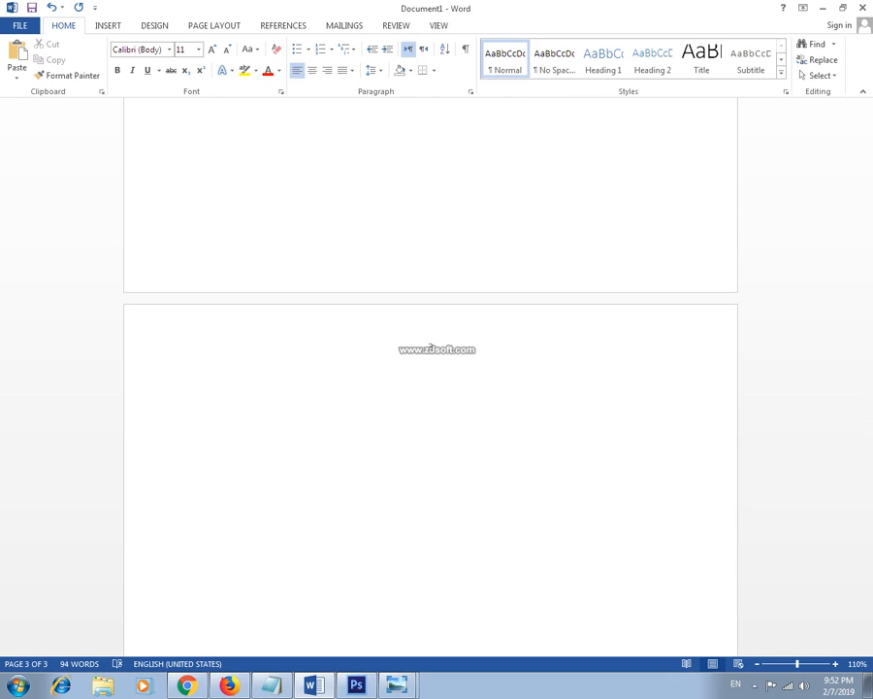
pyautogui.write('Projector')
# Apply Heading 1 to "Projector" and insert two paragraphs of sample text below it with =rand(2)
pyautogui.moveTo(250, 382); pyautogui.dragTo(195, 384)
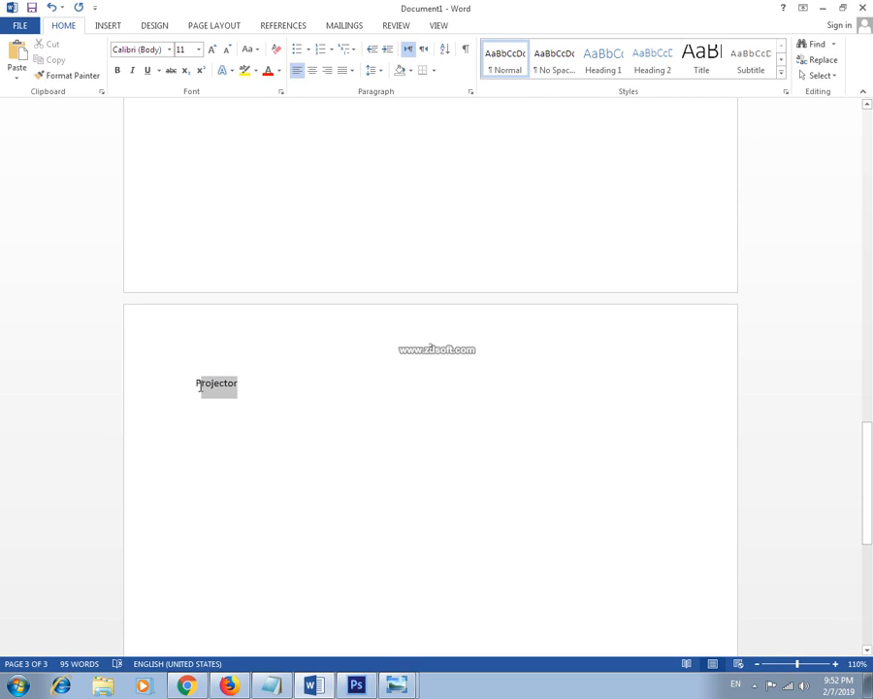
pyautogui.click(605, 61)
pyautogui.click(286, 384)
pyautogui.press('Return')
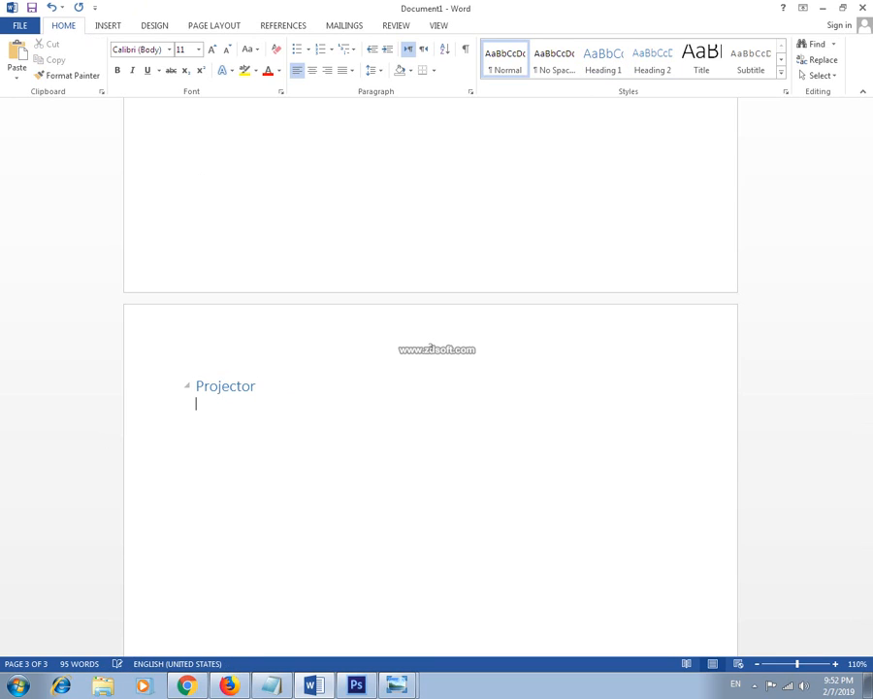
pyautogui.write('=rand(2)')
pyautogui.press('Return')
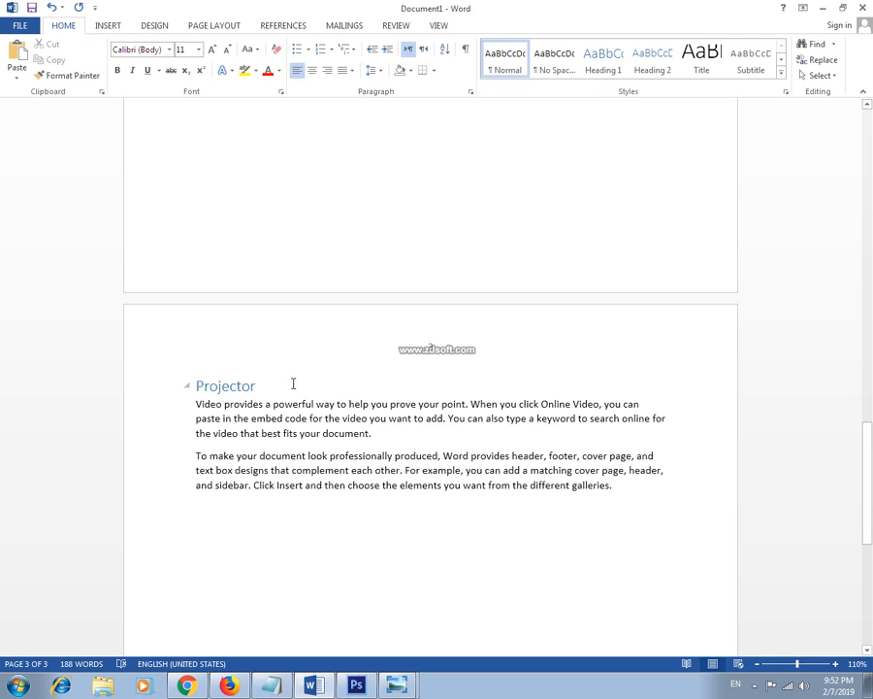
# Insert a page break after the Projector text and enter "laptop" on page 4
pyautogui.scroll(-1, 291, 380)
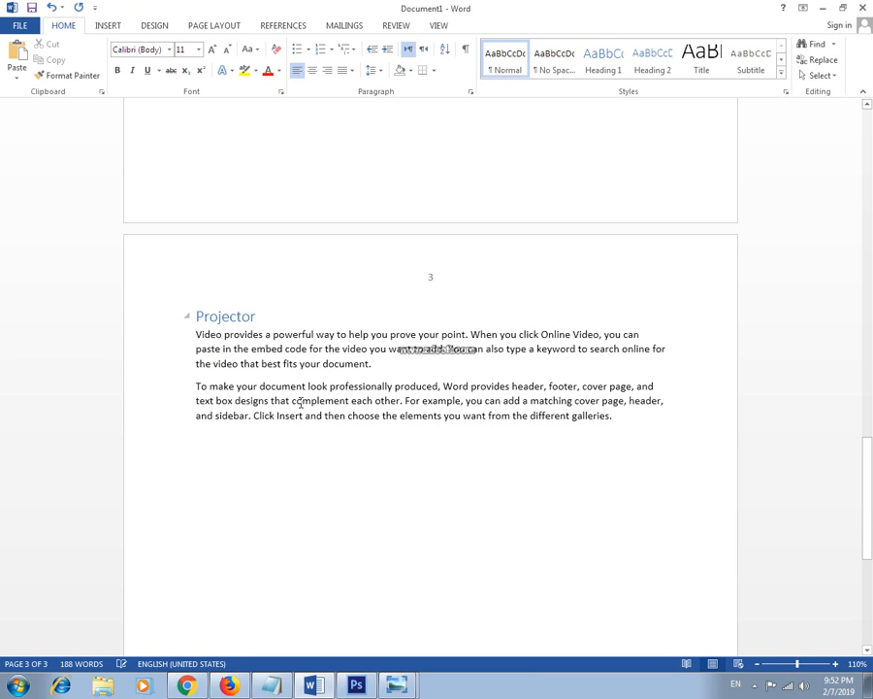
pyautogui.scroll(-6, 301, 403)
pyautogui.scroll(-4, 309, 456)
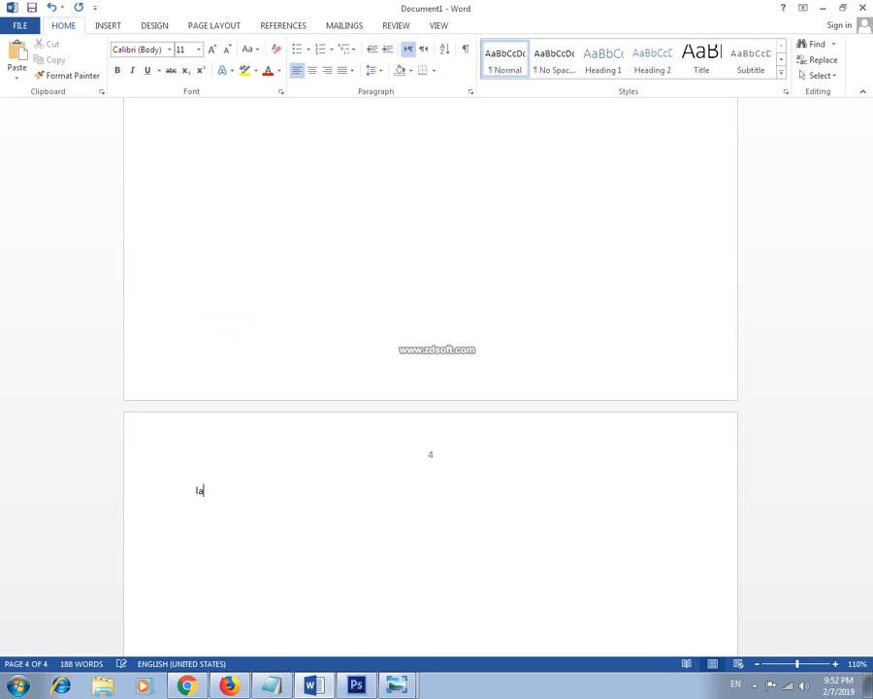
pyautogui.write('laptop')
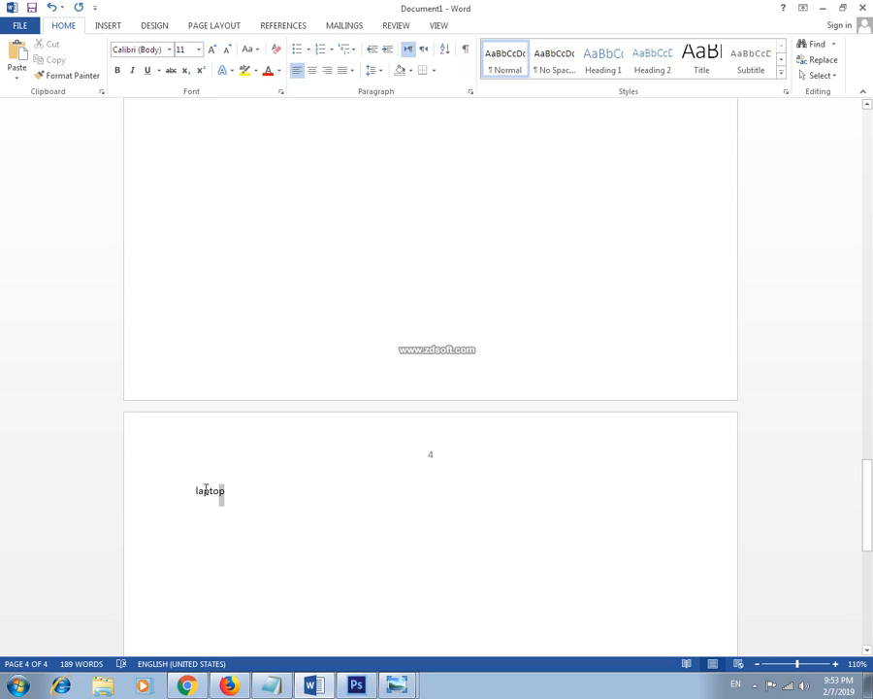
# Apply Heading 1 to "laptop" and insert three paragraphs of sample text below it with the =rand function
pyautogui.doubleClick(217, 491)
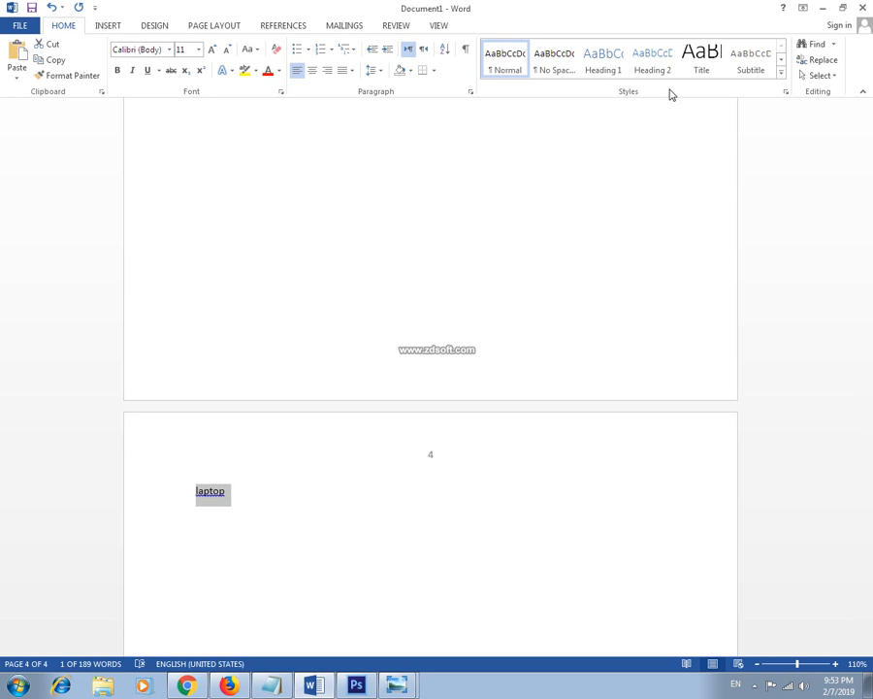
pyautogui.click(604, 64)
pyautogui.click(248, 498)
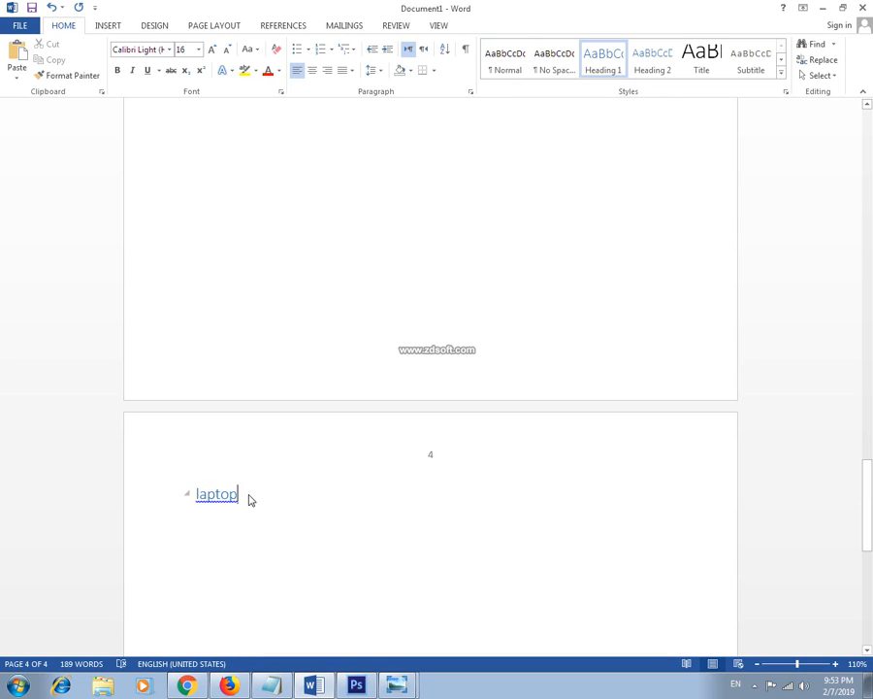
pyautogui.press('Return')
pyautogui.write('=rand')
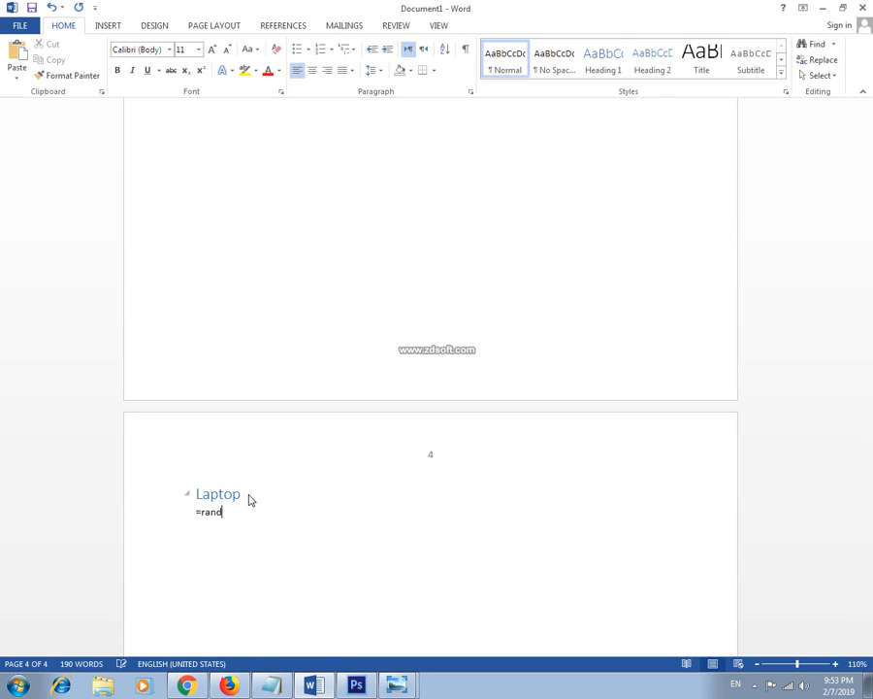
pyautogui.write('()')
pyautogui.press('Return')
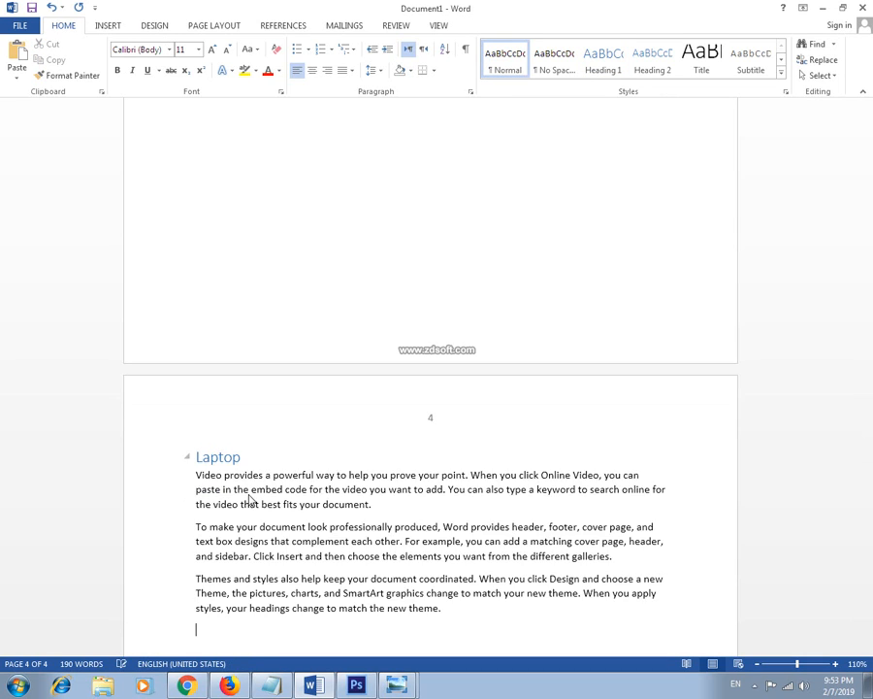
# Insert a page break after the Laptop text and enter "Softwares" on page 5
pyautogui.scroll(-8, 250, 500)
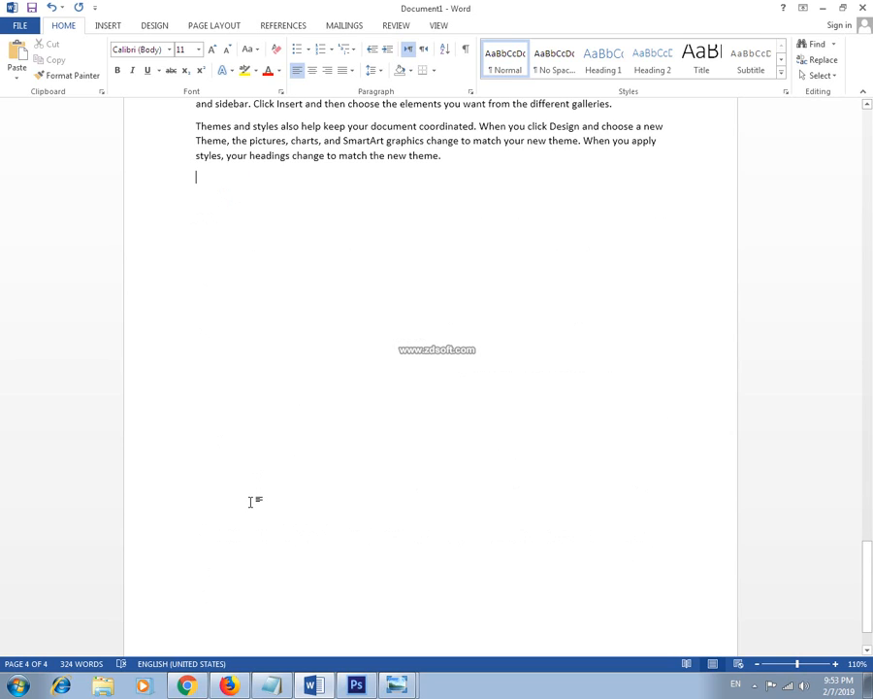
pyautogui.hotkey('ctrl', 'Return')
pyautogui.scroll(-2, 251, 507)
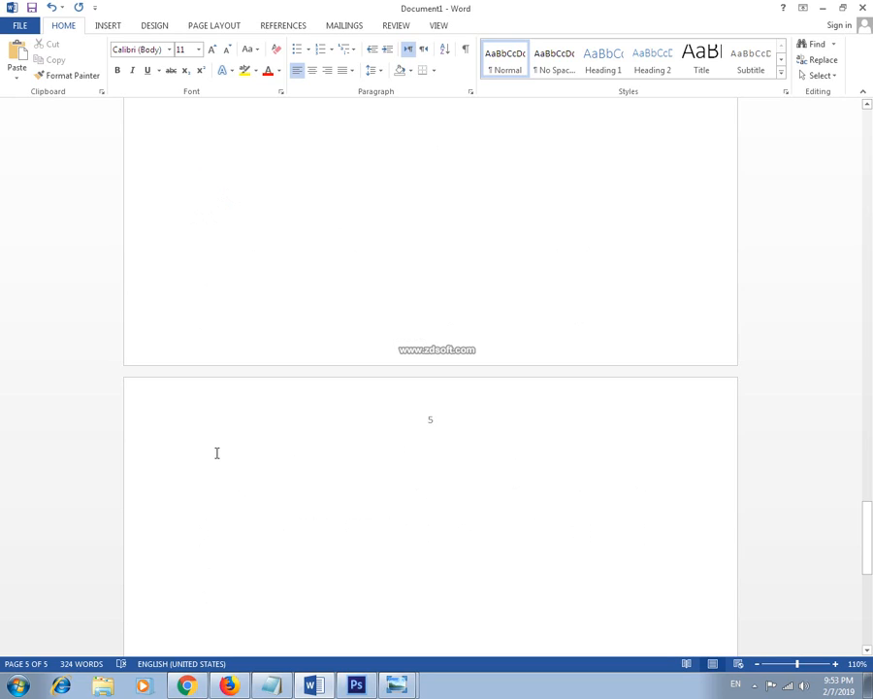
pyautogui.write('Softwares')
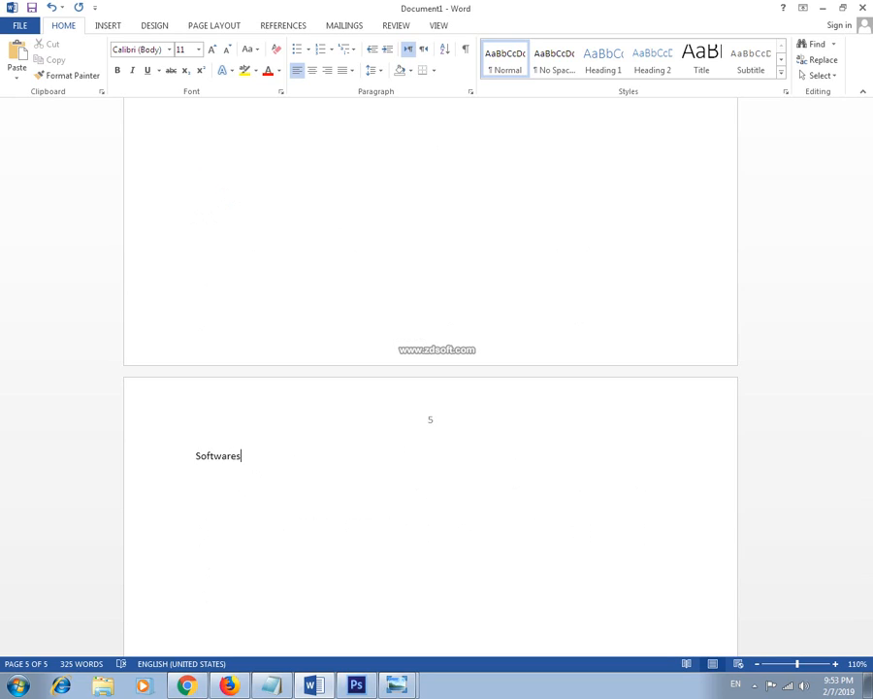
pyautogui.press('Return')
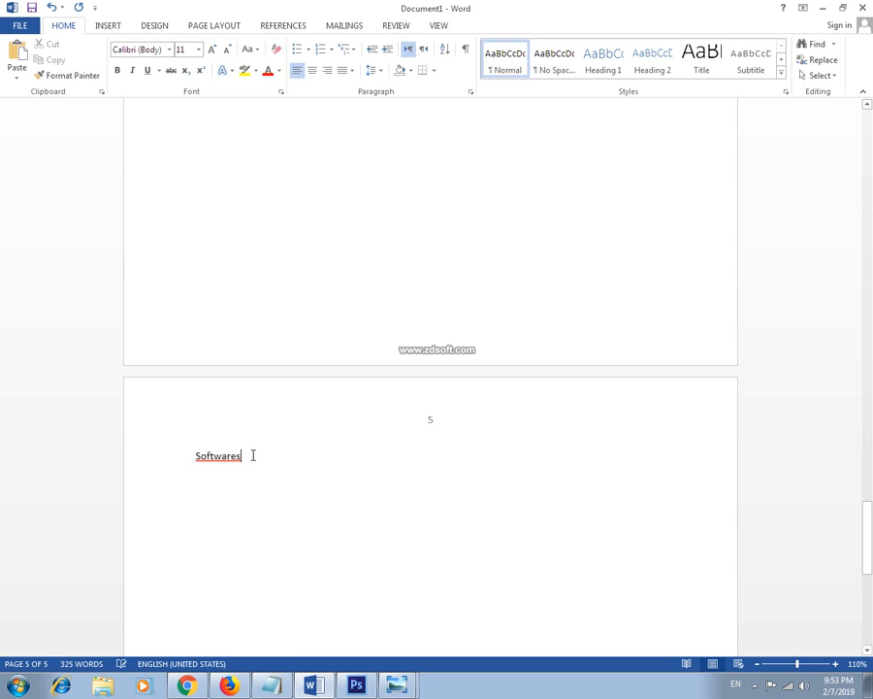
# Apply Heading 1 to "Softwares" and insert one paragraph of sample text below it with the =rand function
pyautogui.moveTo(253, 453); pyautogui.dragTo(192, 455)
pyautogui.click(598, 66)
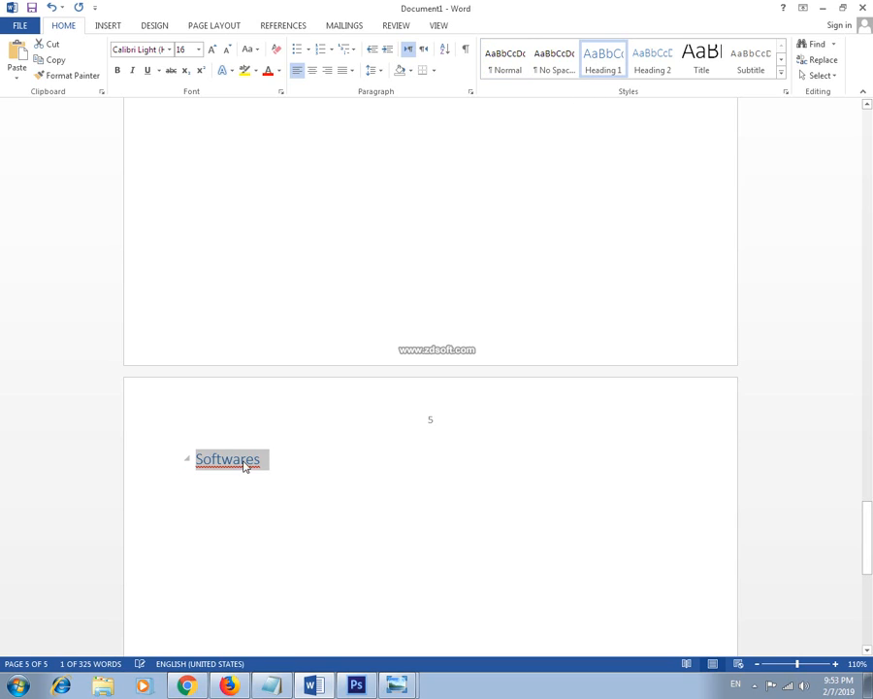
pyautogui.click(278, 450)
pyautogui.press('Return')
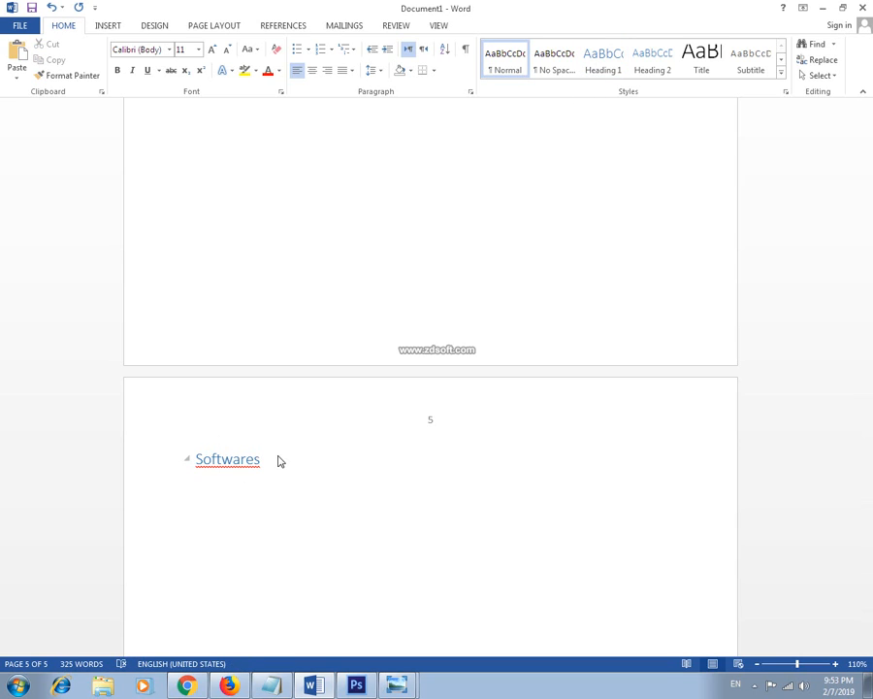
pyautogui.write('=rand')
pyautogui.write('()')
pyautogui.press('Return')
pyautogui.click(278, 456)
# Insert an Automatic Table 1 table of contents at the start of the blank page 1
pyautogui.scroll(10, 279, 453)
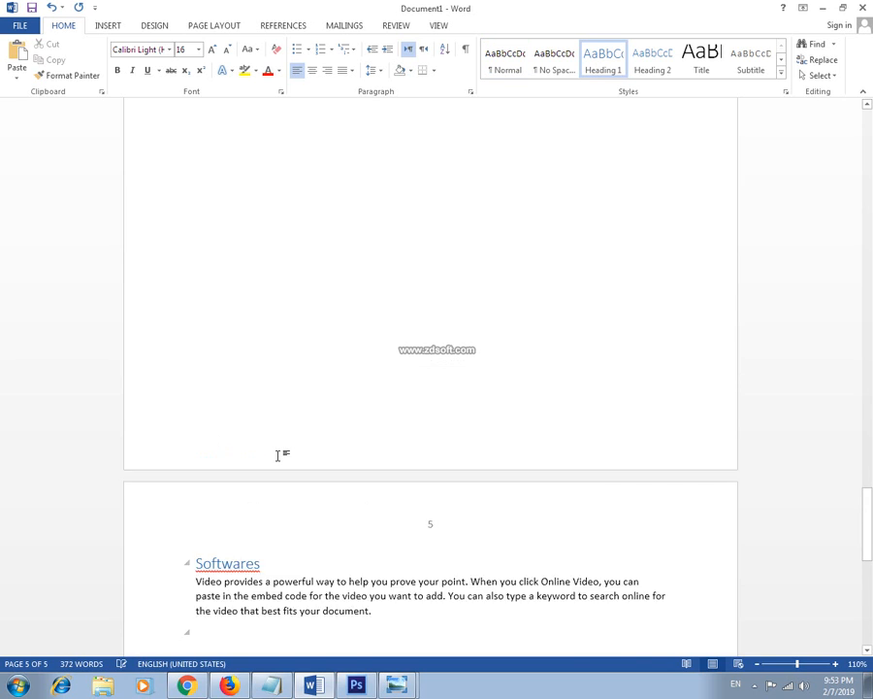
pyautogui.moveTo(867, 456); pyautogui.dragTo(868, 105)
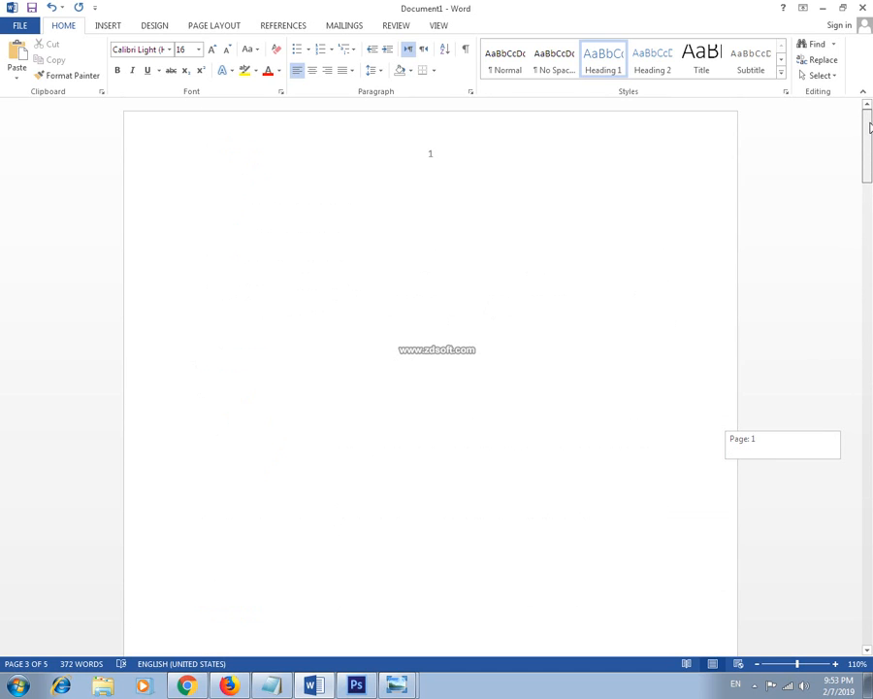
pyautogui.click(469, 209)
pyautogui.click(239, 200)
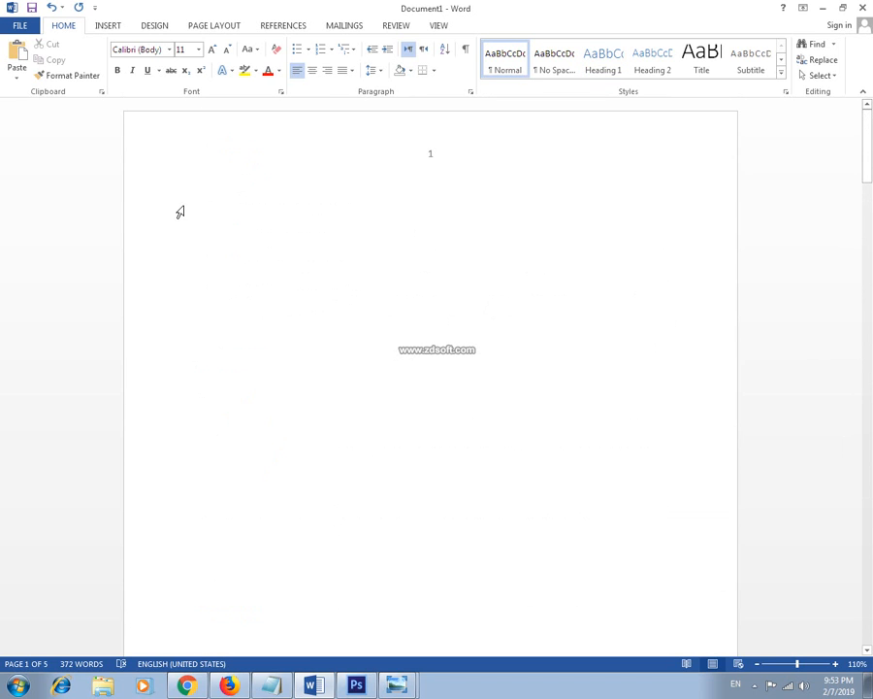
pyautogui.click(276, 29)
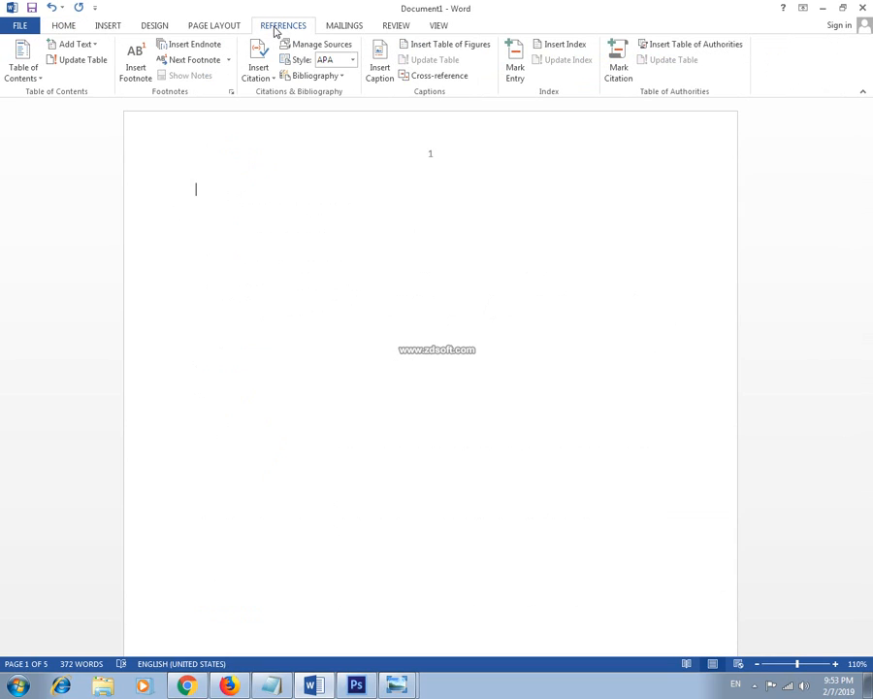
pyautogui.click(37, 82)
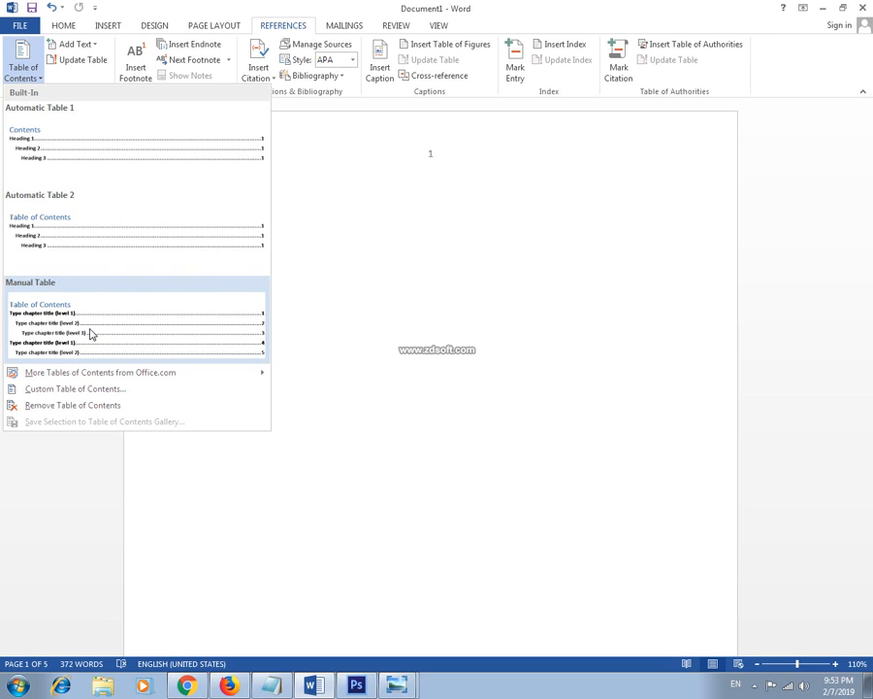
pyautogui.click(113, 155)
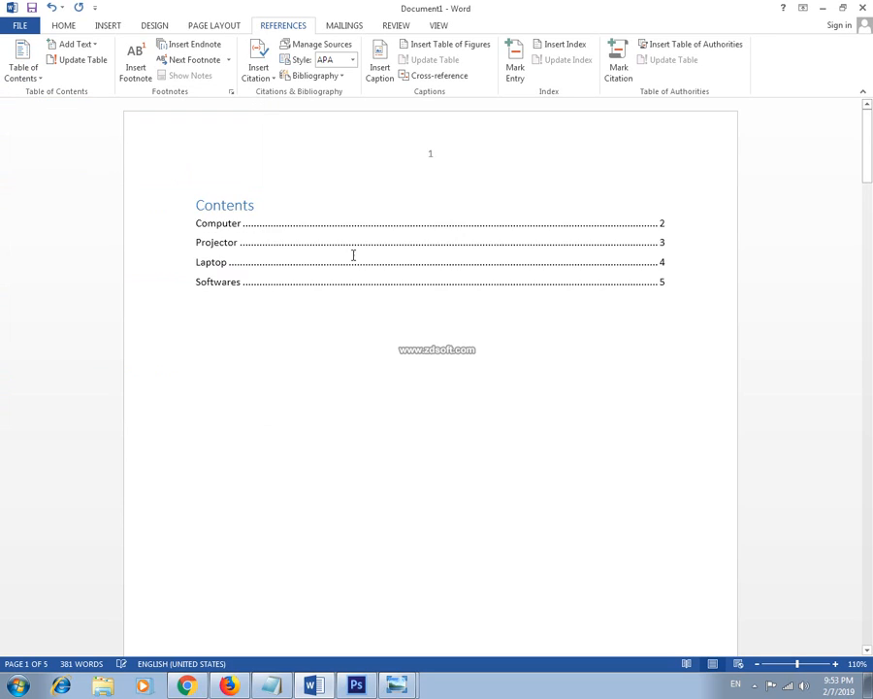
# Follow the Laptop entry's link in the table of contents to its heading
pyautogui.click(239, 225)
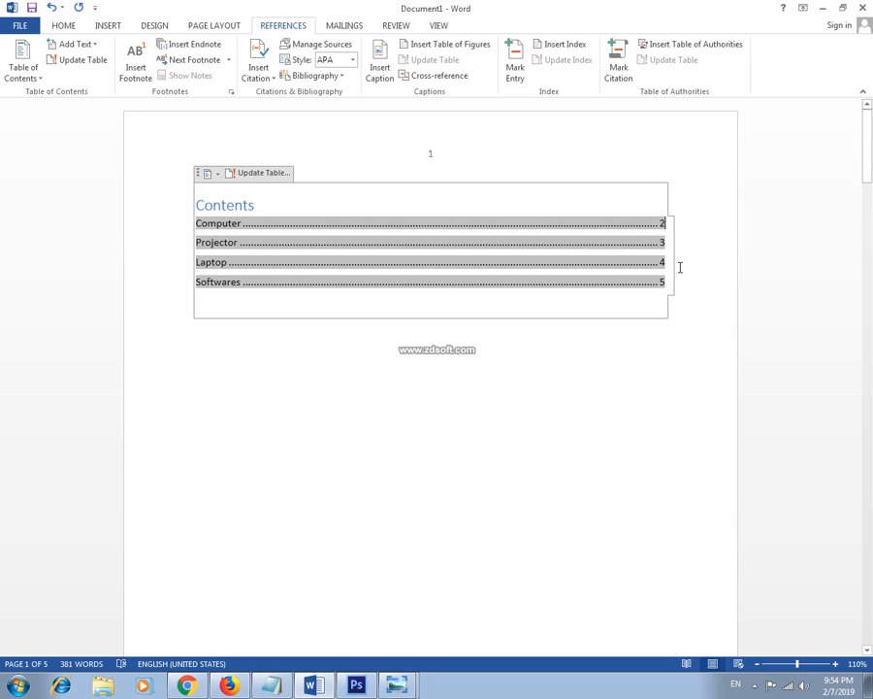
pyautogui.click(266, 320)
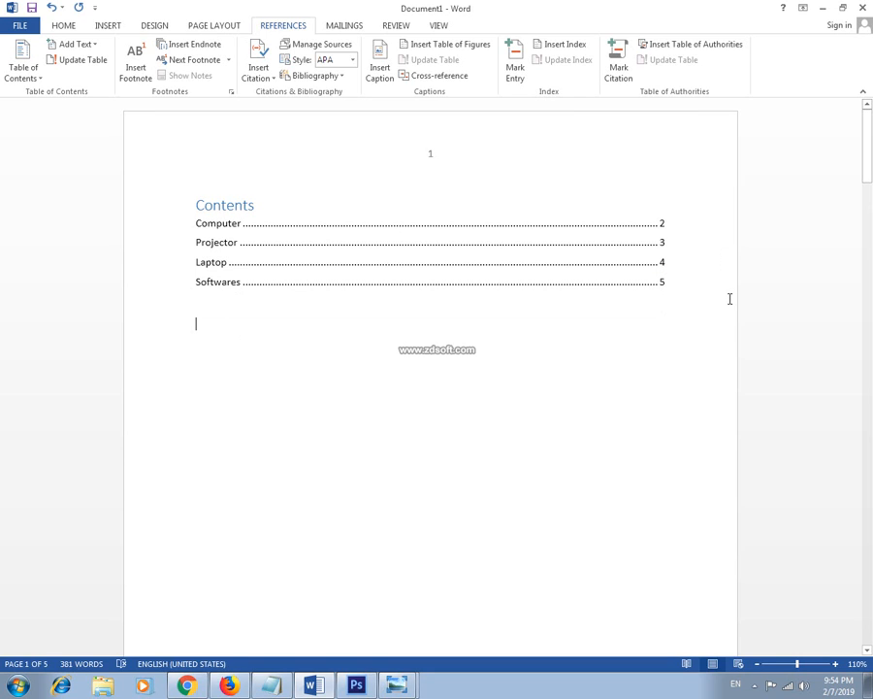
pyautogui.scroll(-1, 729, 299)
pyautogui.scroll(1, 729, 299)
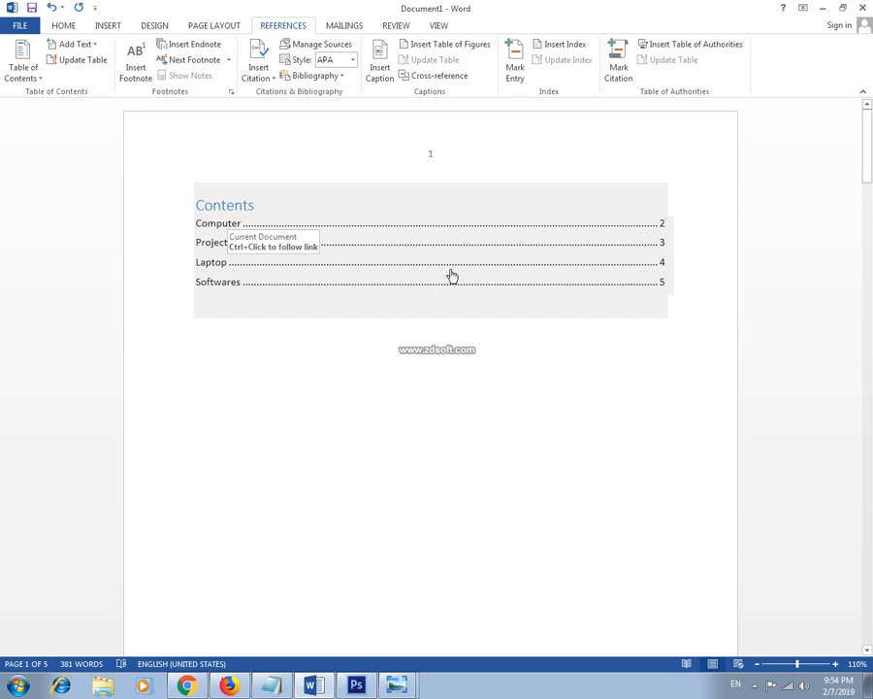
pyautogui.click(221, 262)
pyautogui.keyDown('ctrl'); pyautogui.click(221, 264); pyautogui.keyUp('ctrl')
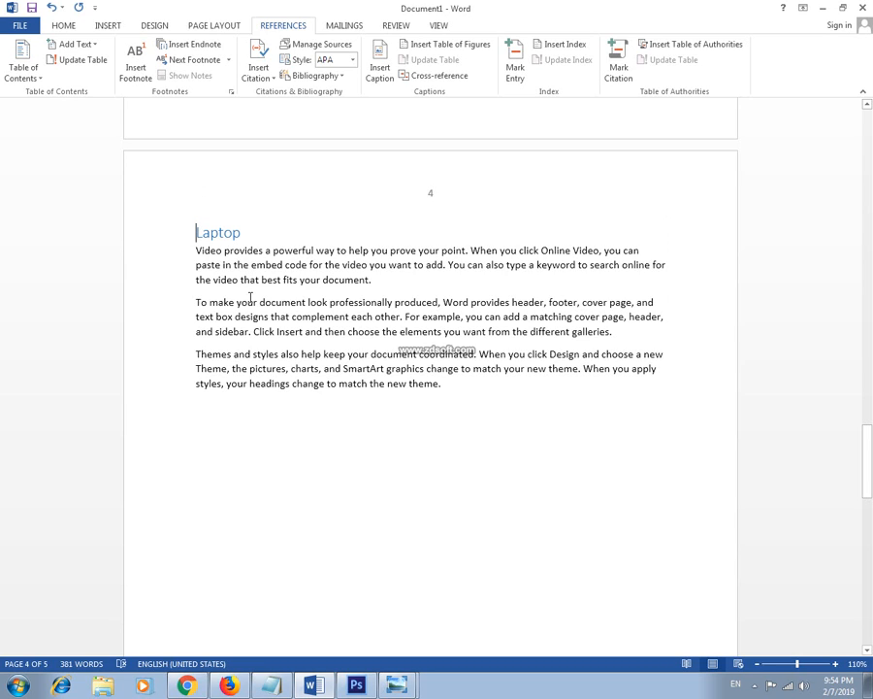
# Return to the table of contents on page 1 and follow the Softwares entry's link to its heading
pyautogui.scroll(1, 250, 300)
pyautogui.scroll(15, 250, 296)
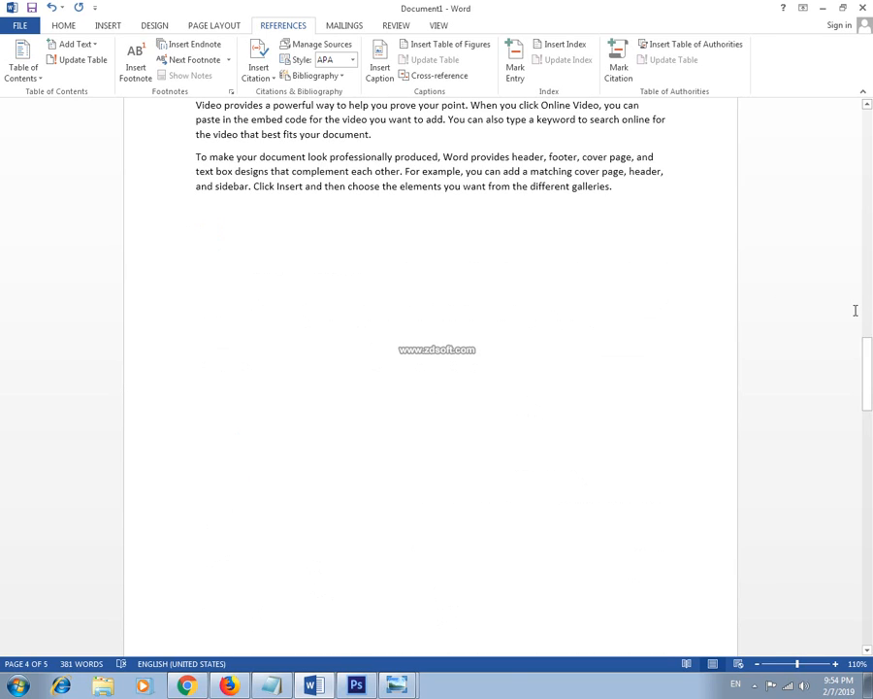
pyautogui.moveTo(871, 363); pyautogui.dragTo(869, 155)
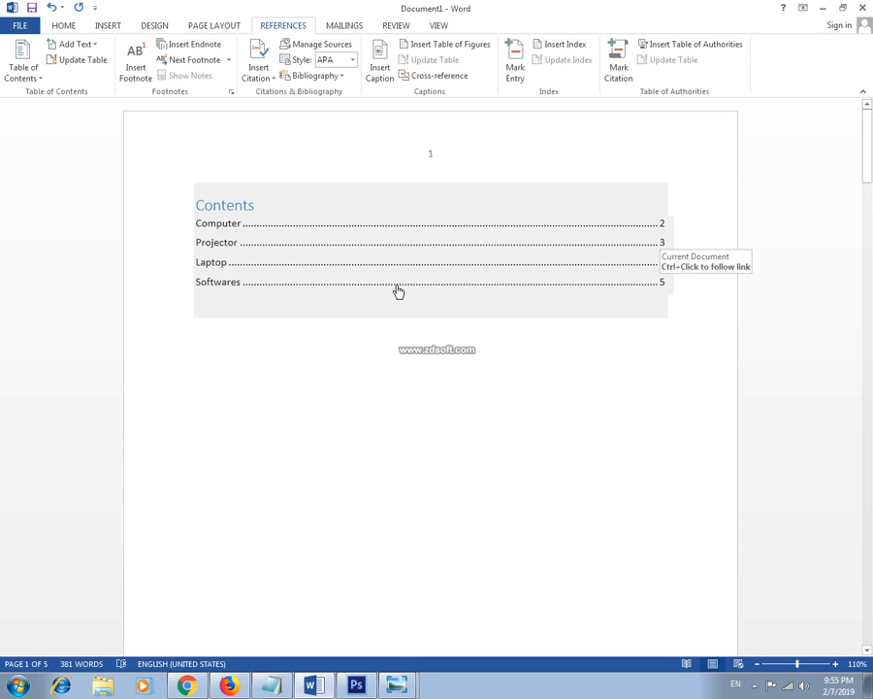
pyautogui.keyDown('ctrl'); pyautogui.click(397, 291); pyautogui.keyUp('ctrl')
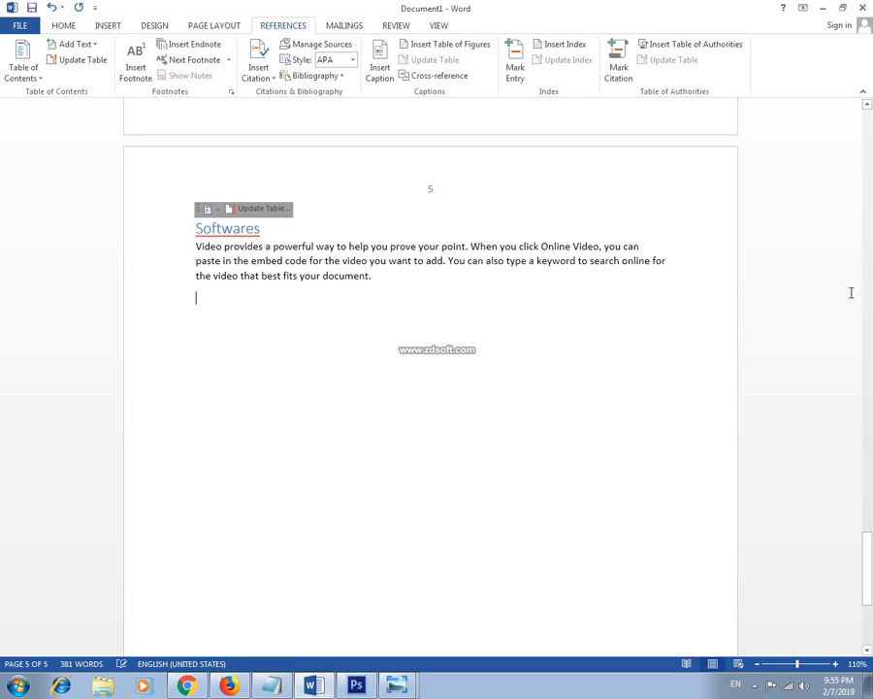
# Return from the Softwares page to the table of contents on page 1
pyautogui.click(869, 136)
pyautogui.click(869, 136)
pyautogui.click(869, 136)
pyautogui.click(869, 136)
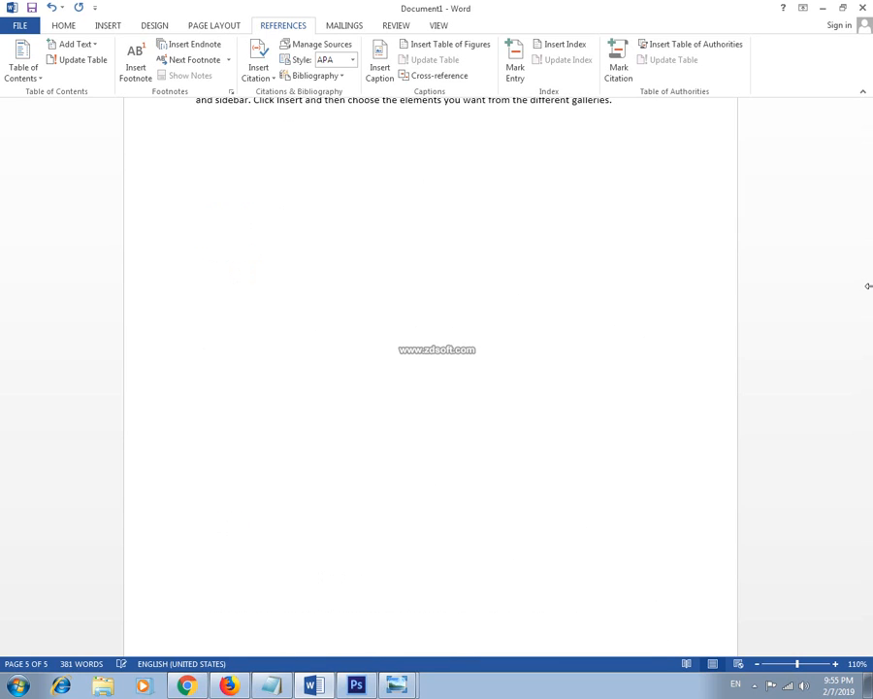
pyautogui.moveTo(869, 284); pyautogui.dragTo(869, 138)
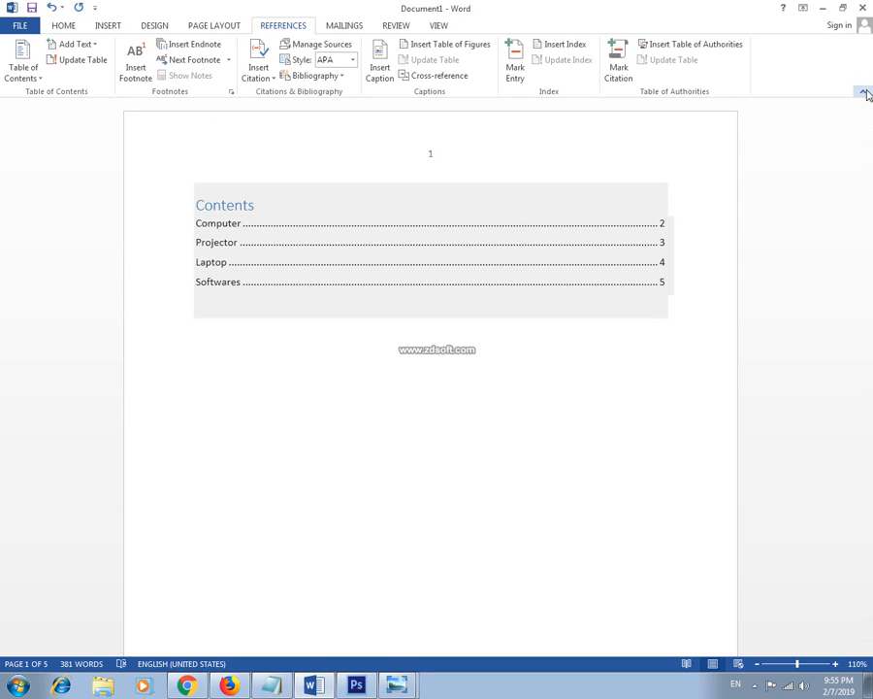
# Minimize the document and switch to the Lecture 30 Reference Tab picture in Windows Photo Viewer
pyautogui.click(823, 9)
pyautogui.rightClick(548, 280)
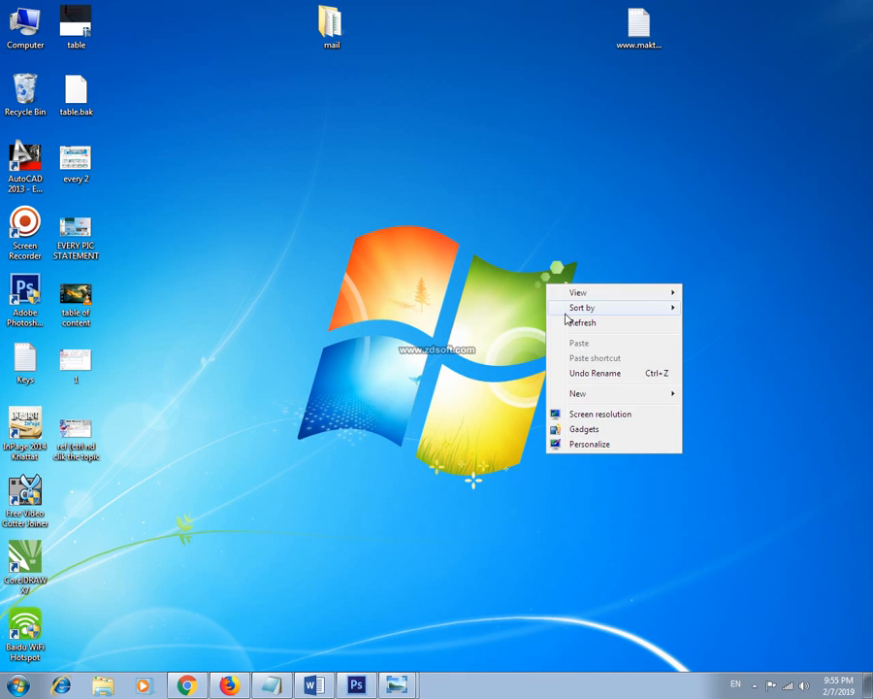
pyautogui.click(567, 319)
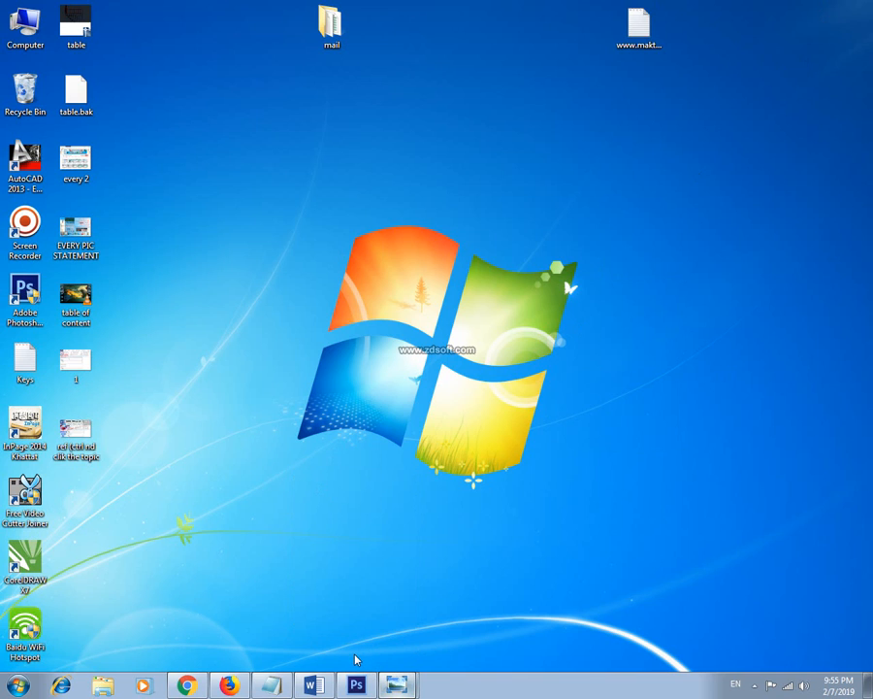
pyautogui.click(396, 685)
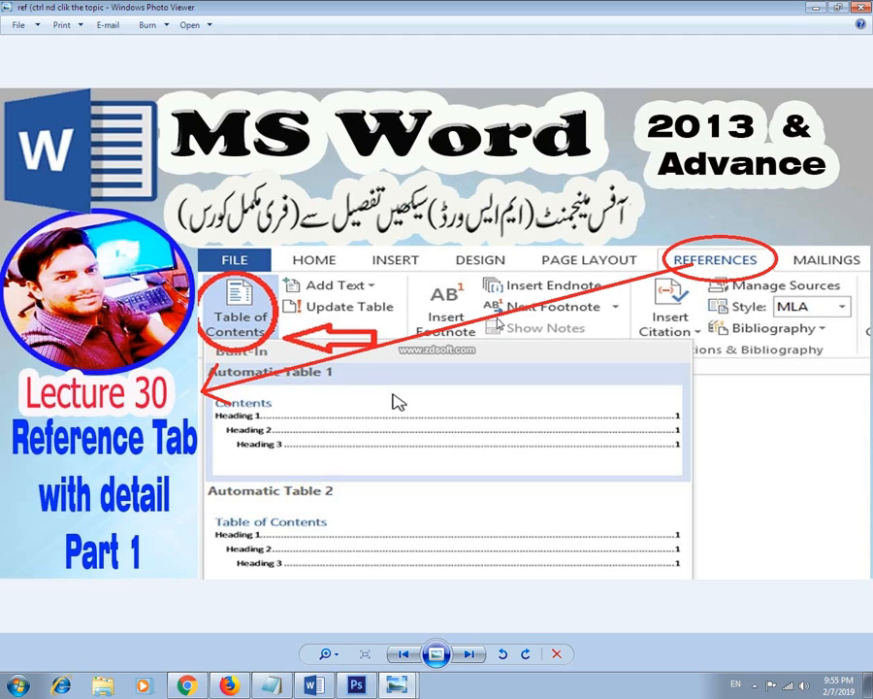
pyautogui.click(753, 685)
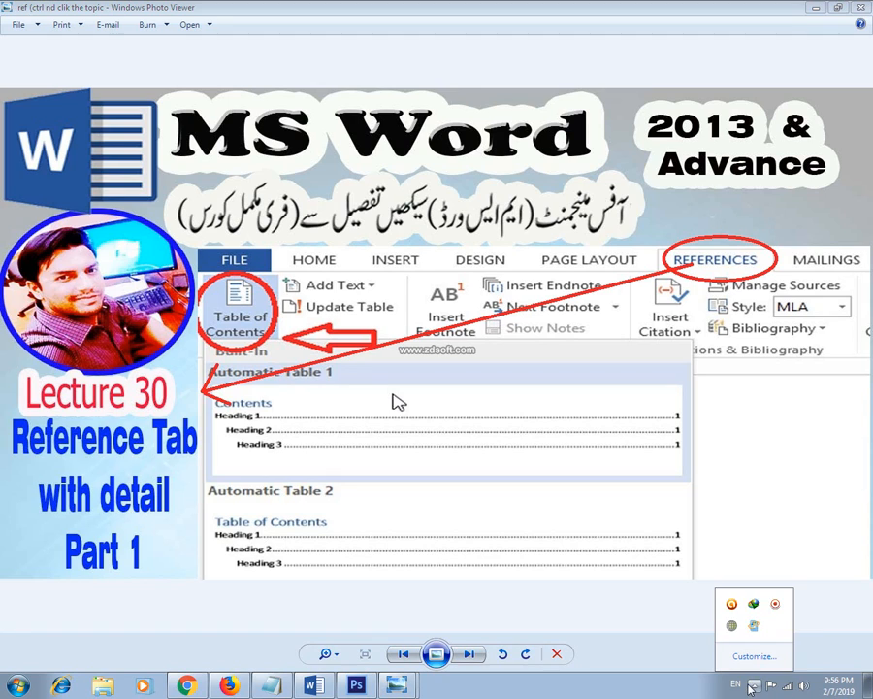